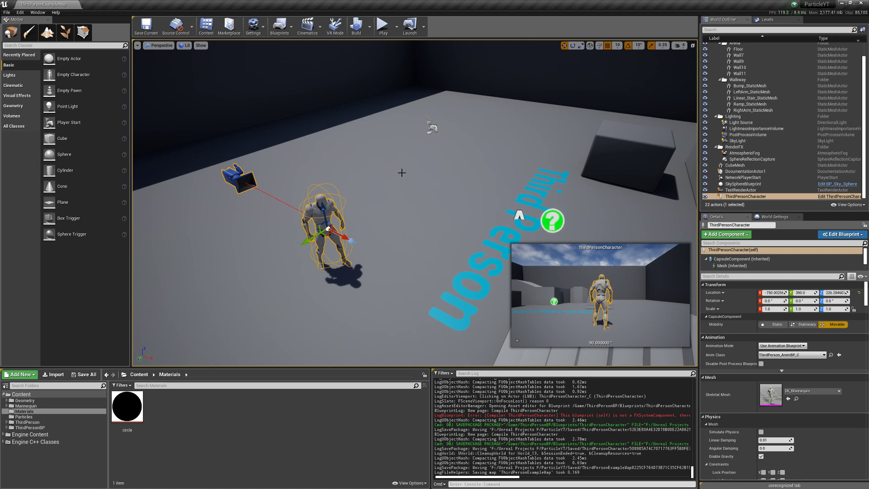
Focus the view on the third-person character and inspect the circle texture in the texture editor
{"action": "mouse_move", "coordinate": [312, 155]}
{"action": "right_mouse_down"}
{"action": "mouse_move", "coordinate": [349, 190]}
{"action": "mouse_move", "coordinate": [290, 167]}
{"action": "mouse_move", "coordinate": [312, 156]}
{"action": "right_mouse_up"}
{"action": "key", "text": "f"}
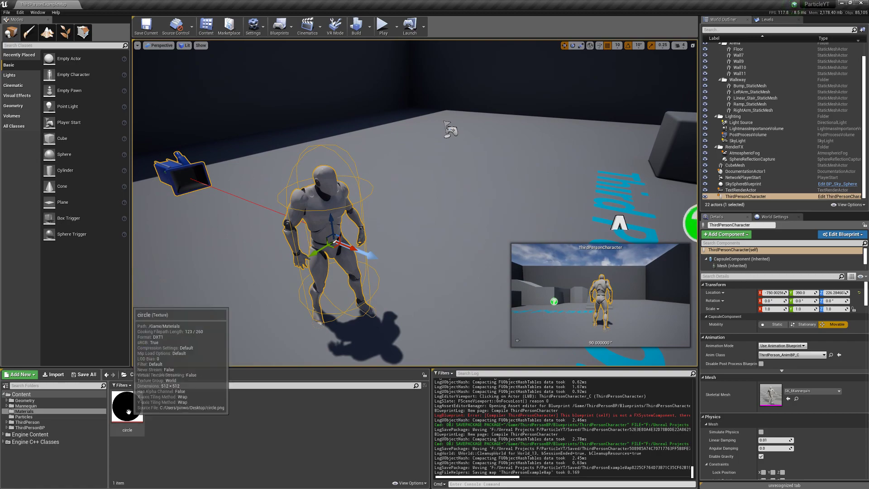
{"action": "double_click", "coordinate": [138, 401]}
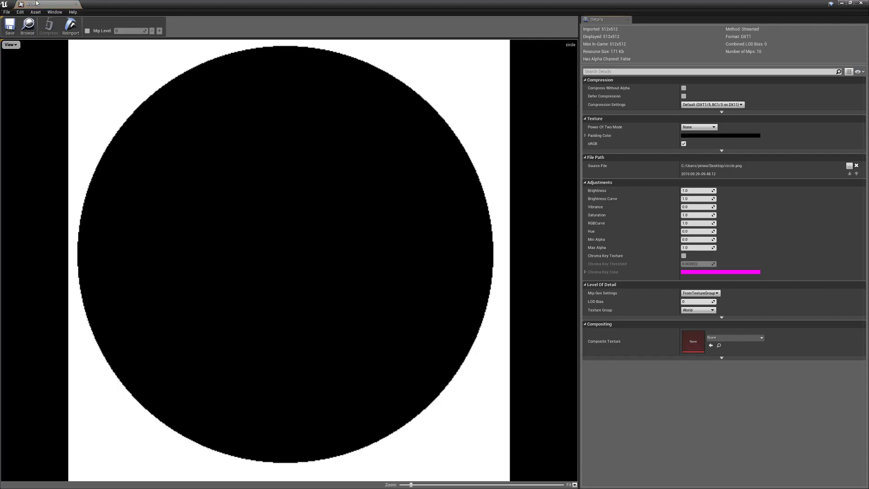
{"action": "left_click", "coordinate": [75, 4]}
Create a material from the circle texture, open it and move the Texture Sample node well away from the material's result node
{"action": "right_click", "coordinate": [133, 409]}
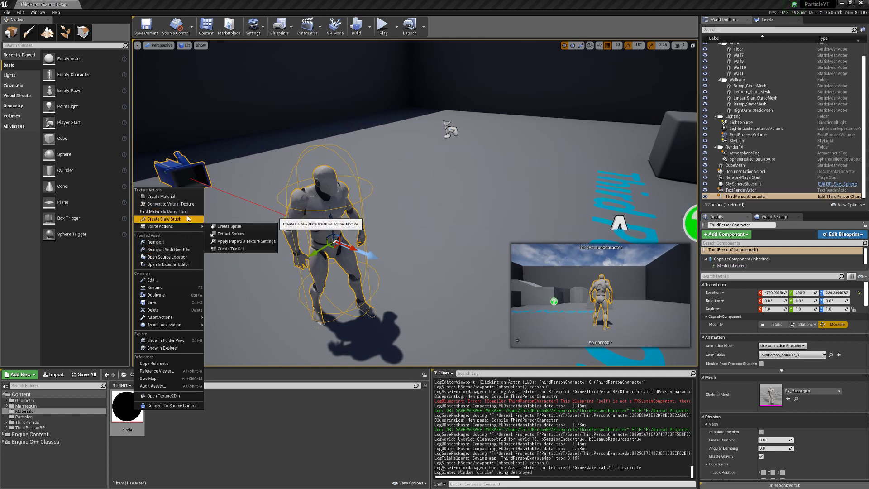
{"action": "left_click", "coordinate": [176, 196]}
{"action": "double_click", "coordinate": [162, 412]}
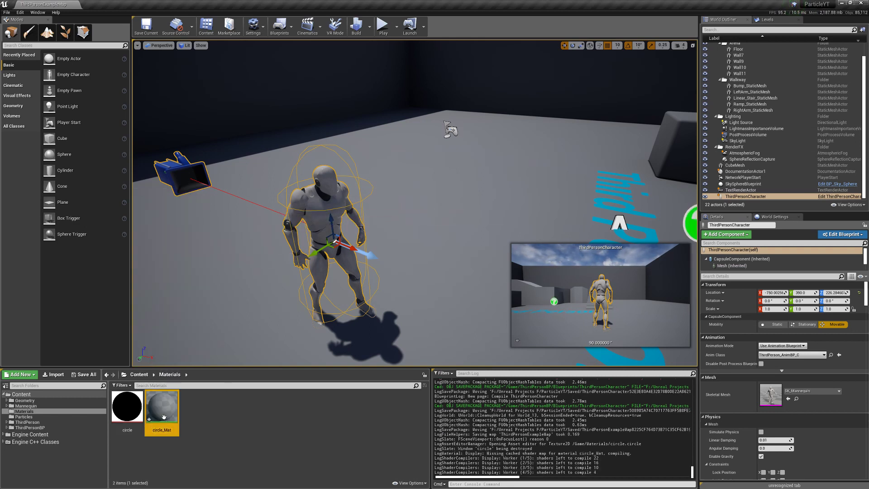
{"action": "right_click_drag", "start_coordinate": [222, 275], "coordinate": [242, 278]}
{"action": "left_click_drag", "start_coordinate": [353, 198], "coordinate": [161, 298]}
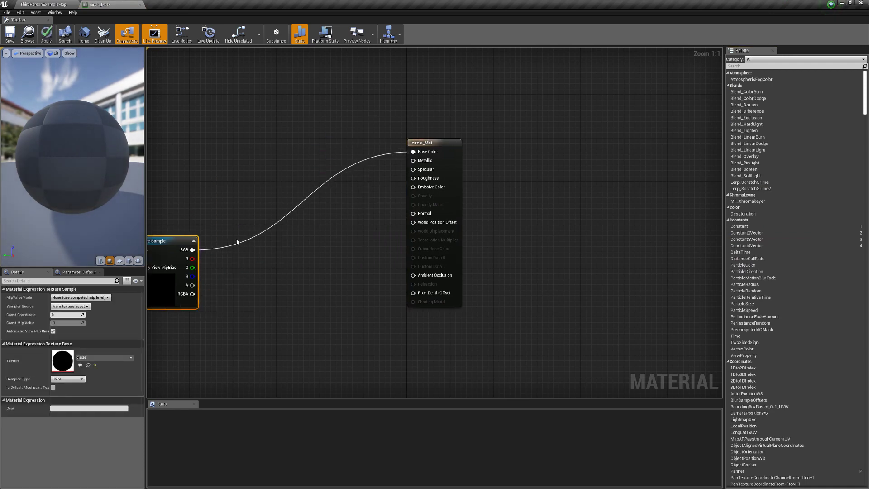
{"action": "right_click_drag", "start_coordinate": [236, 240], "coordinate": [327, 238]}
Set the material's blend mode to Masked and reroute the Texture Sample RGB output from Base Color to Opacity Mask
{"action": "left_click", "coordinate": [540, 181]}
{"action": "left_click", "coordinate": [72, 346]}
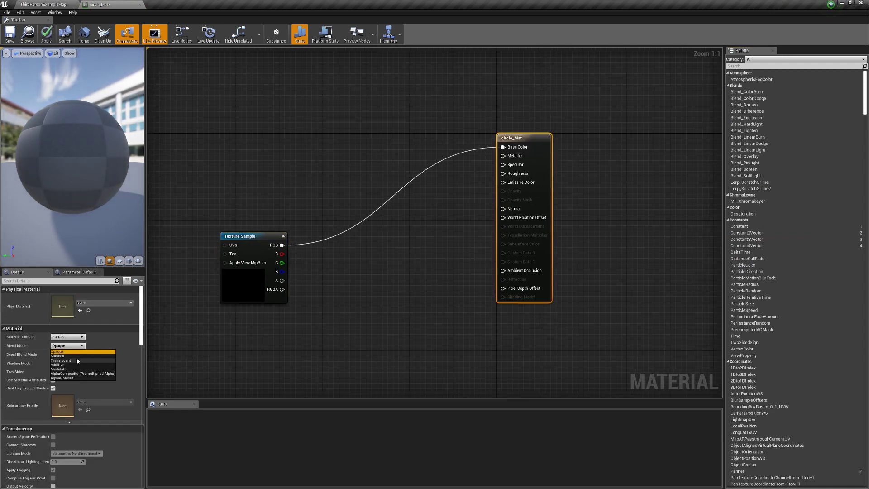
{"action": "left_click", "coordinate": [72, 355]}
{"action": "left_click_drag", "start_coordinate": [282, 245], "coordinate": [522, 202]}
{"action": "left_click", "coordinate": [503, 147], "text": "alt"}
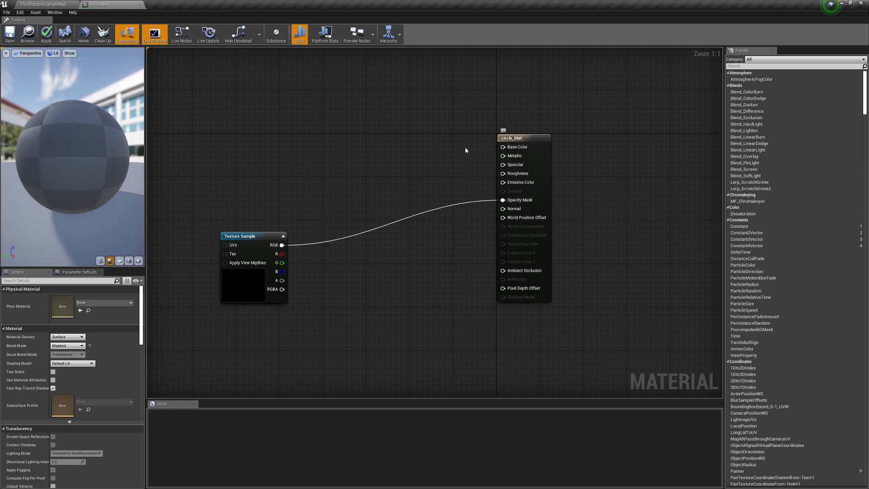
Add a Particle Color node above the Texture Sample and feed its color output into input A of a new Multiply node
{"action": "right_click", "coordinate": [220, 117]}
{"action": "type", "text": "particle"}
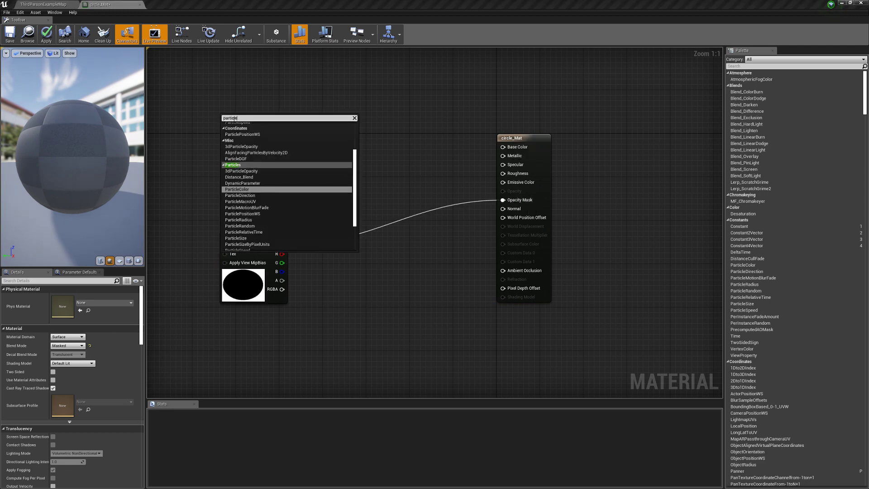
{"action": "key", "text": "Return"}
{"action": "left_click_drag", "start_coordinate": [256, 133], "coordinate": [326, 142]}
{"action": "type", "text": "*"}
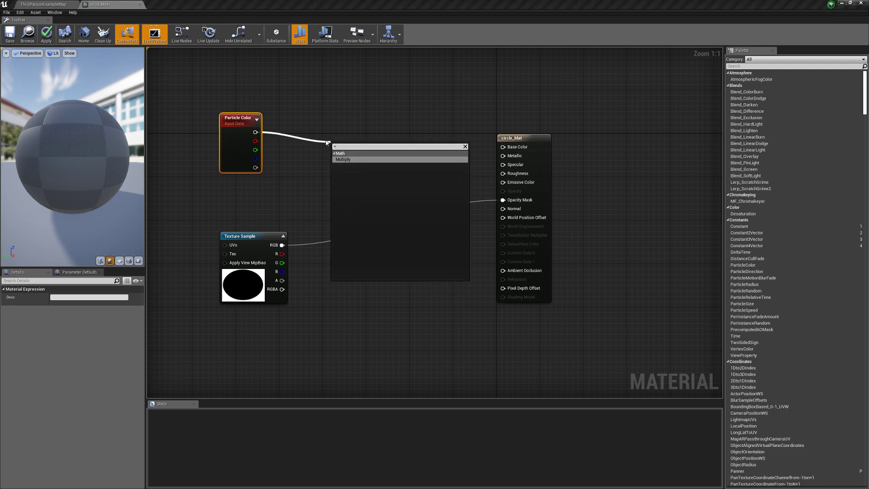
{"action": "left_click", "coordinate": [365, 158]}
{"action": "left_click", "coordinate": [340, 170]}
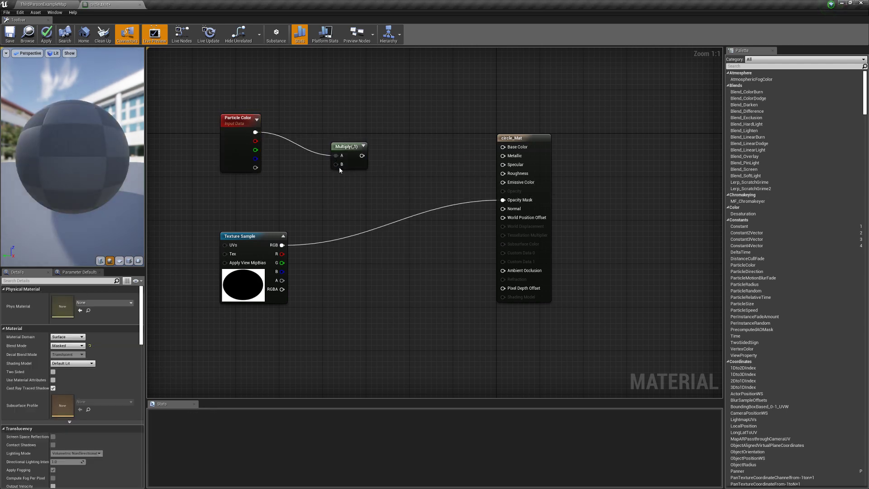
Add a scalar parameter named brightness to the Multiply node's B input and connect the Multiply output to Emissive Color
{"action": "left_click_drag", "start_coordinate": [336, 164], "coordinate": [231, 198]}
{"action": "type", "text": "par"}
{"action": "left_click", "coordinate": [284, 235]}
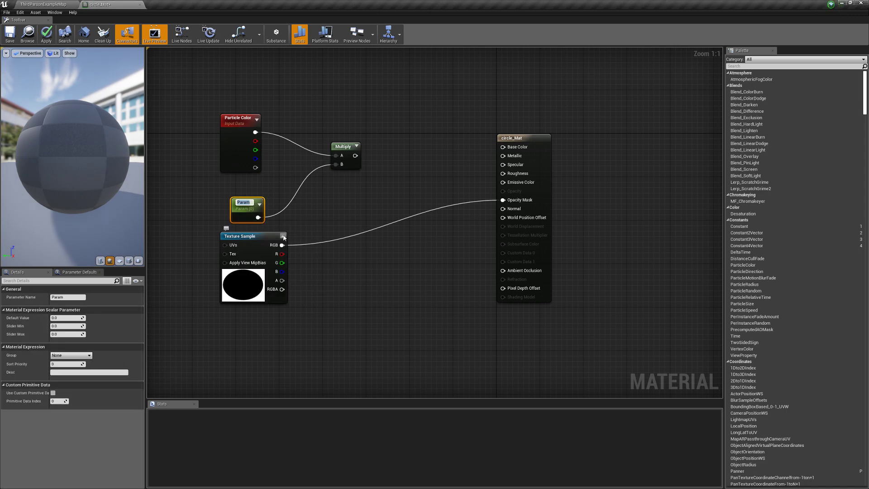
{"action": "type", "text": "brightness"}
{"action": "key", "text": "Return"}
{"action": "left_click_drag", "start_coordinate": [355, 155], "coordinate": [502, 182]}
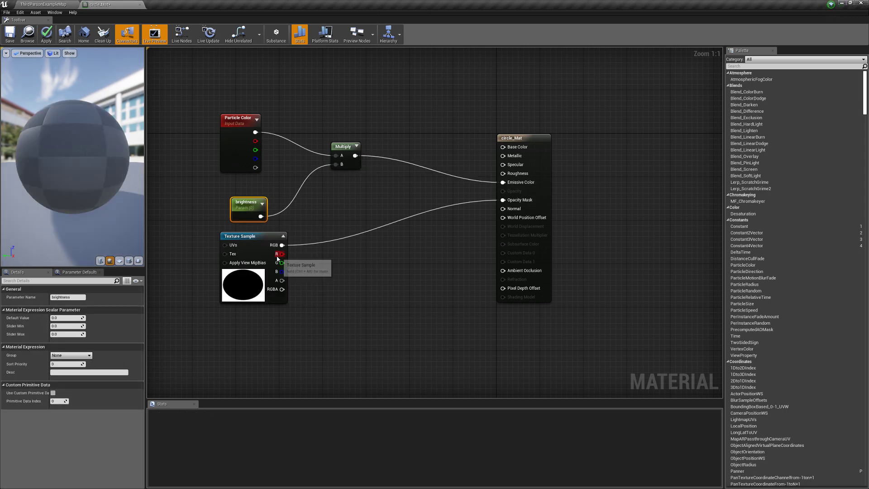
Insert a 1-x node between the Texture Sample RGB output and Opacity Mask, and apply the material changes
{"action": "left_click_drag", "start_coordinate": [282, 245], "coordinate": [502, 200]}
{"action": "type", "text": "1-"}
{"action": "key", "text": "Return"}
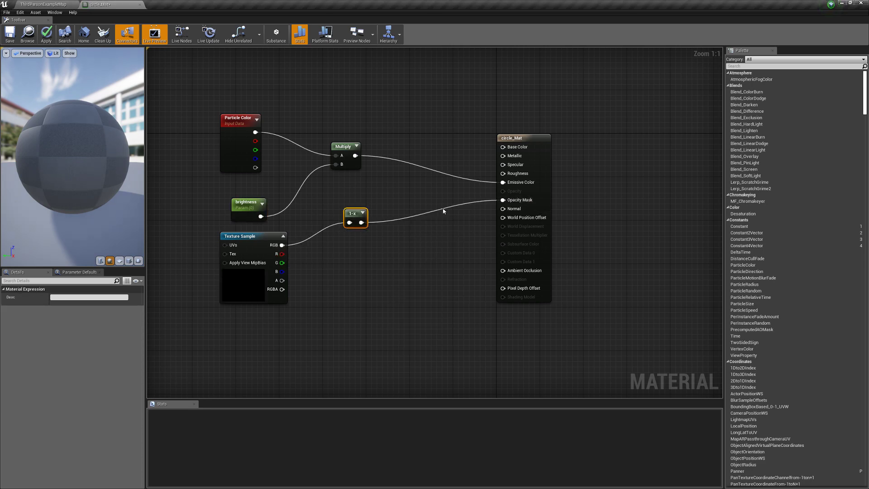
{"action": "left_click", "coordinate": [46, 34]}
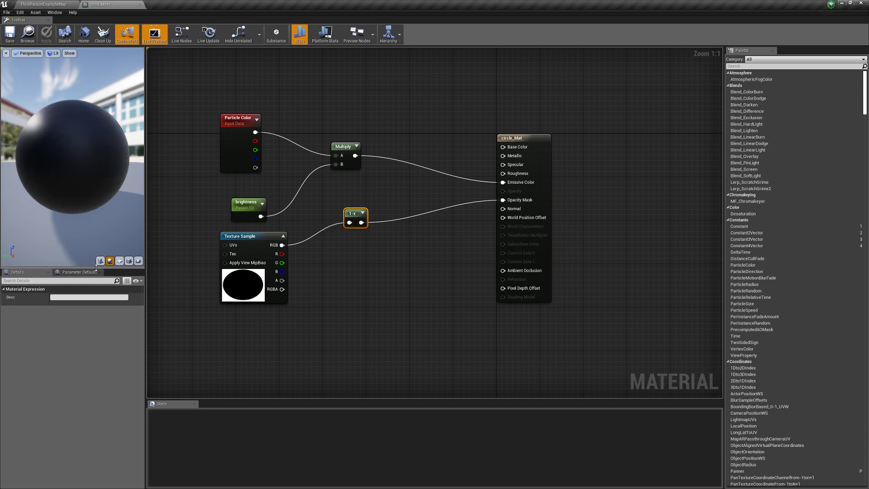
Preview the circle material on a plane and orbit the preview to check its shape
{"action": "left_click", "coordinate": [119, 261]}
{"action": "left_click_drag", "start_coordinate": [99, 175], "coordinate": [121, 179]}
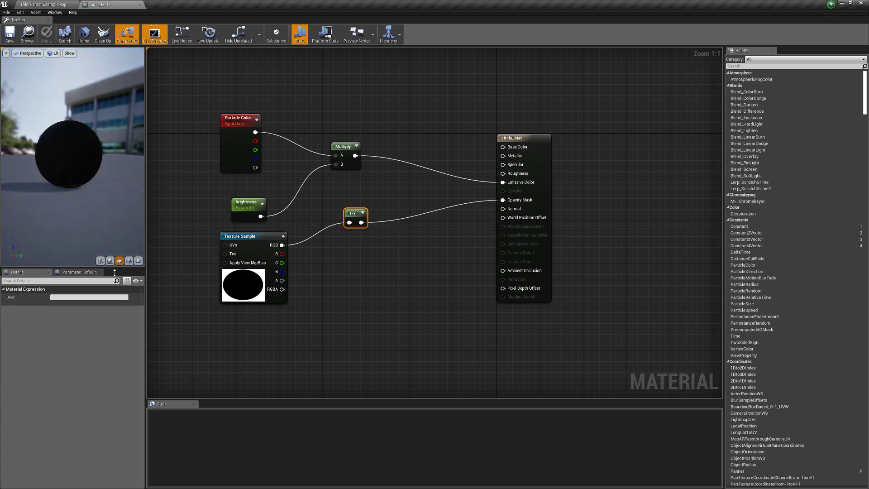
{"action": "left_click", "coordinate": [427, 204]}
Enable Used with Particle Sprites in the material's usage settings, leaving Used with Mesh Particles off, and apply the changes
{"action": "left_click", "coordinate": [532, 144]}
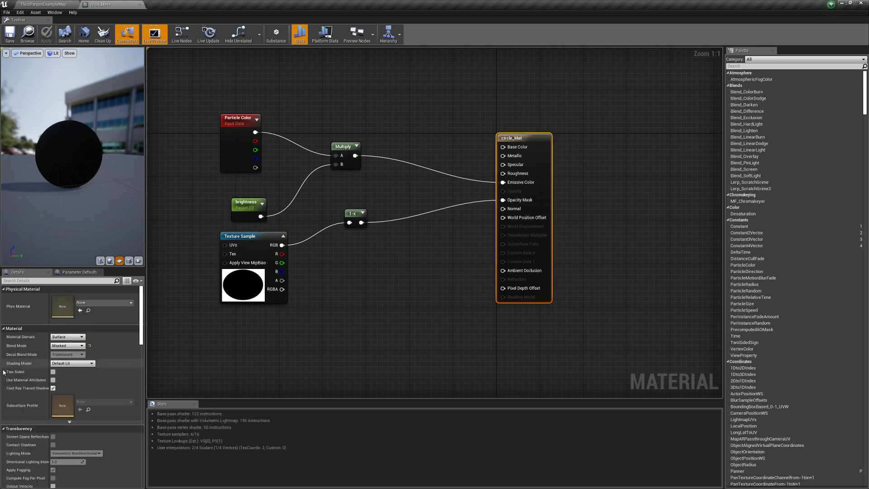
{"action": "scroll", "coordinate": [63, 402], "scroll_direction": "down", "scroll_amount": 4}
{"action": "scroll", "coordinate": [63, 404], "scroll_direction": "down", "scroll_amount": 10}
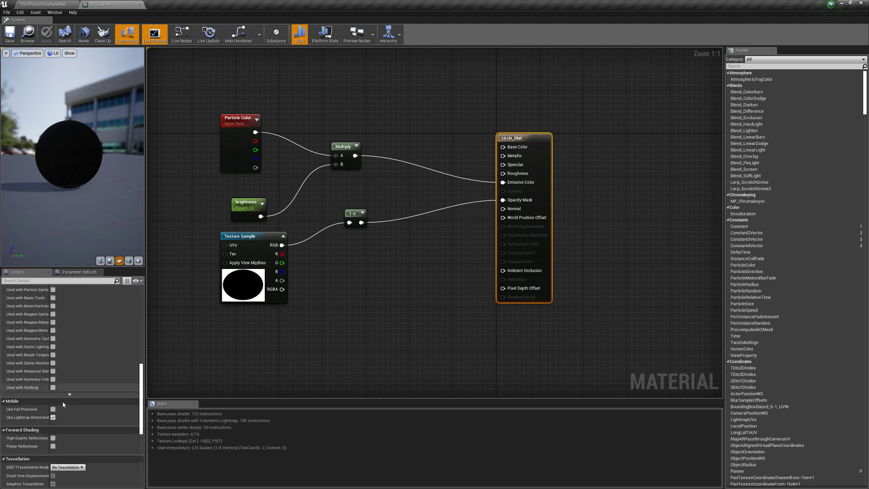
{"action": "scroll", "coordinate": [56, 403], "scroll_direction": "up", "scroll_amount": 5}
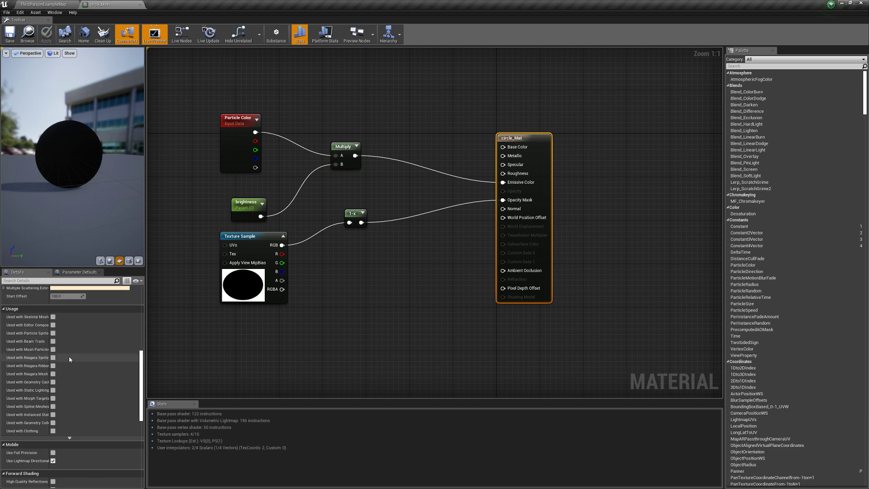
{"action": "scroll", "coordinate": [70, 358], "scroll_direction": "up", "scroll_amount": 1}
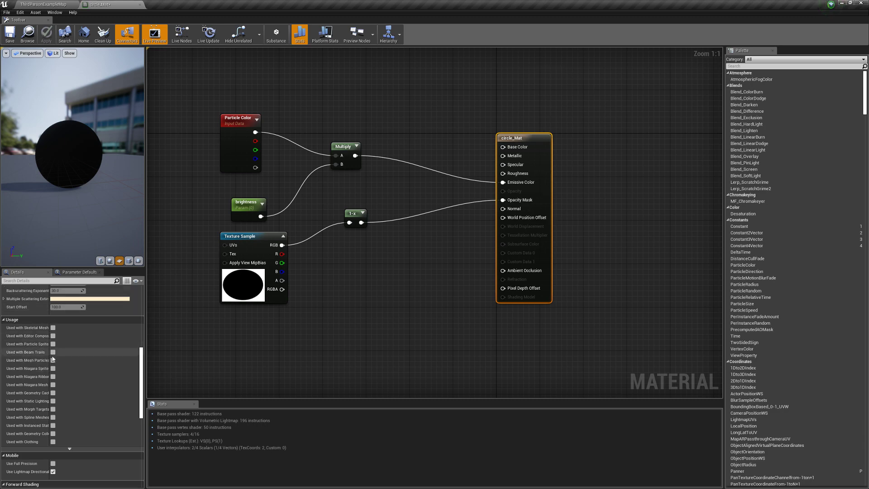
{"action": "left_click", "coordinate": [53, 361]}
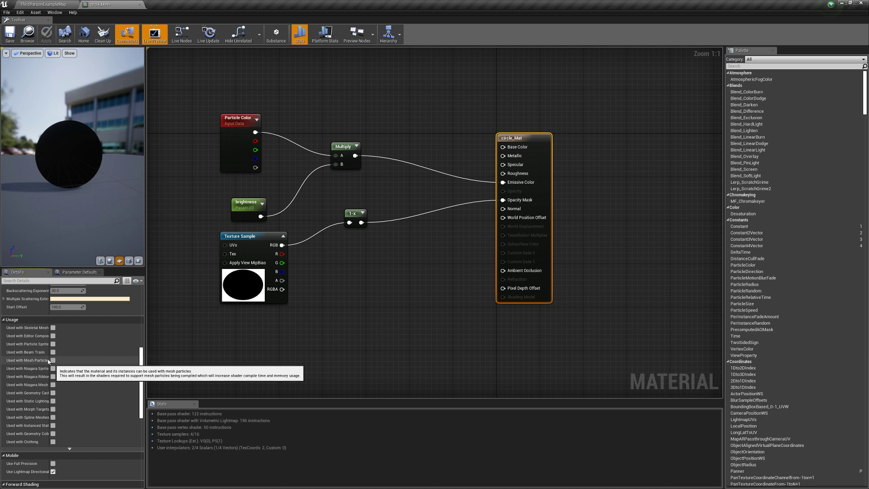
{"action": "left_click_drag", "start_coordinate": [50, 360], "coordinate": [70, 360]}
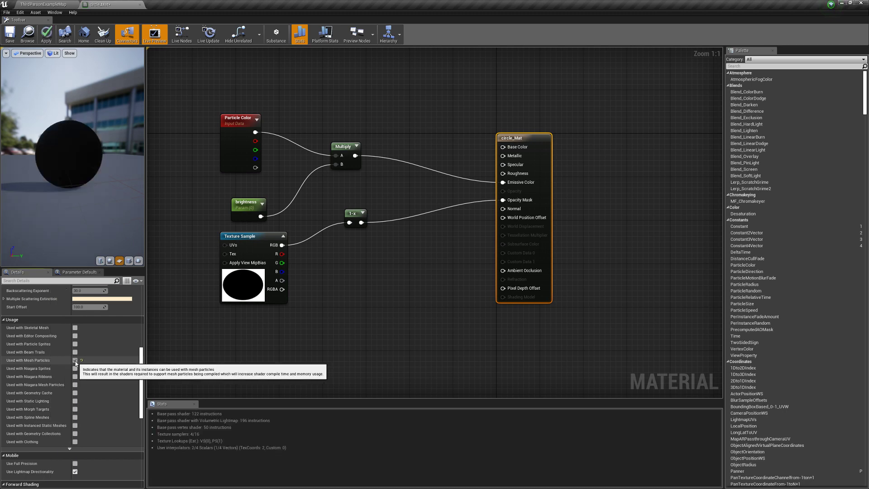
{"action": "left_click", "coordinate": [75, 361]}
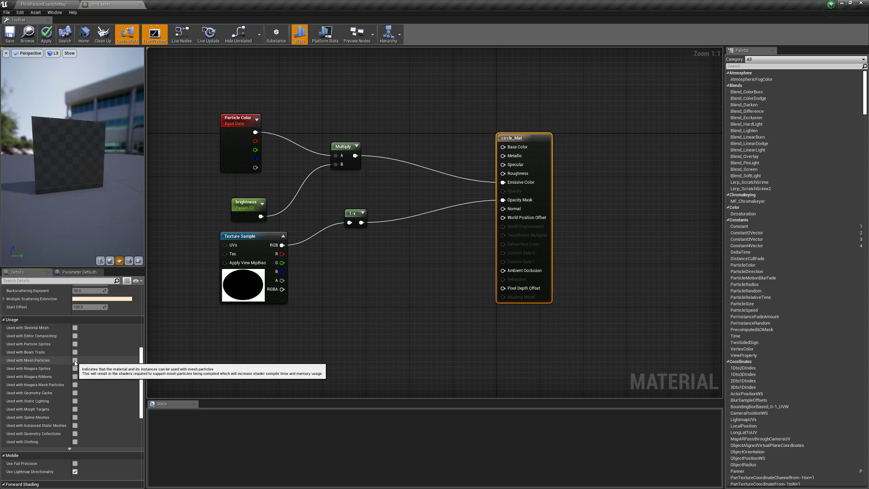
{"action": "left_click", "coordinate": [75, 344]}
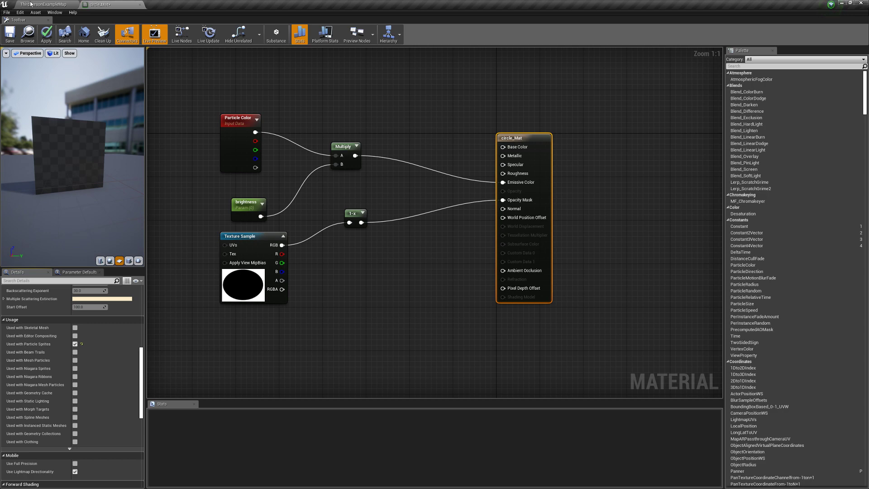
{"action": "left_click", "coordinate": [46, 34]}
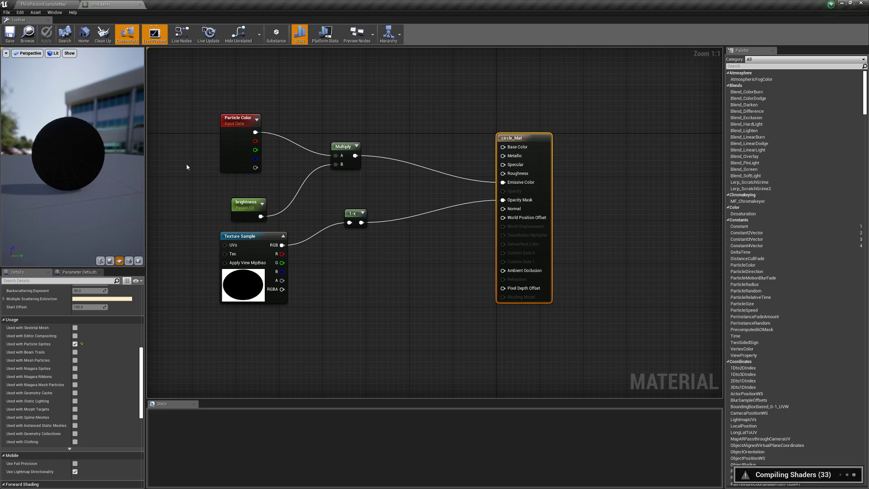
Close the material and create a material instance of it named MI_CircleMat
{"action": "left_click", "coordinate": [264, 220]}
{"action": "middle_click", "coordinate": [84, 3]}
{"action": "right_click", "coordinate": [169, 419]}
{"action": "left_click", "coordinate": [204, 268]}
{"action": "type", "text": "MI"}
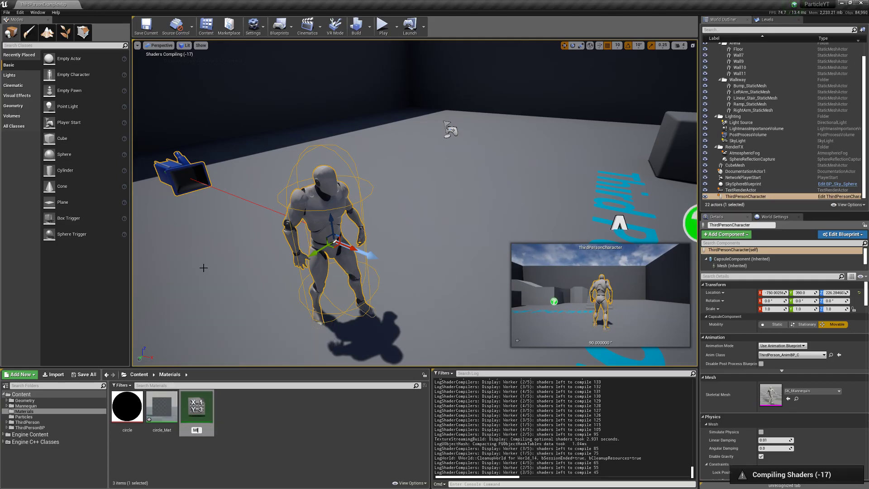
{"action": "type", "text": "_CircleMat"}
{"action": "key", "text": "Return"}
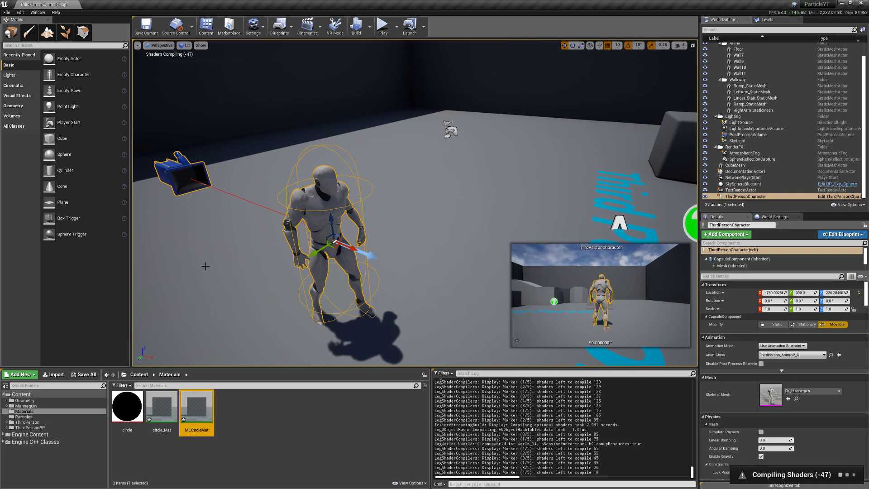
Override the brightness parameter of MI_CircleMat with about 52.8 and save the instance
{"action": "double_click", "coordinate": [200, 397]}
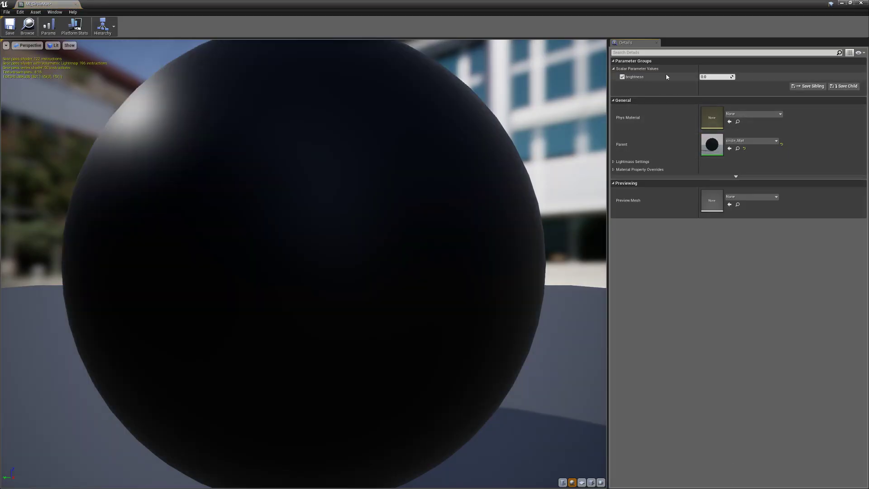
{"action": "left_click_drag", "start_coordinate": [717, 77], "coordinate": [765, 77]}
{"action": "left_click", "coordinate": [10, 27]}
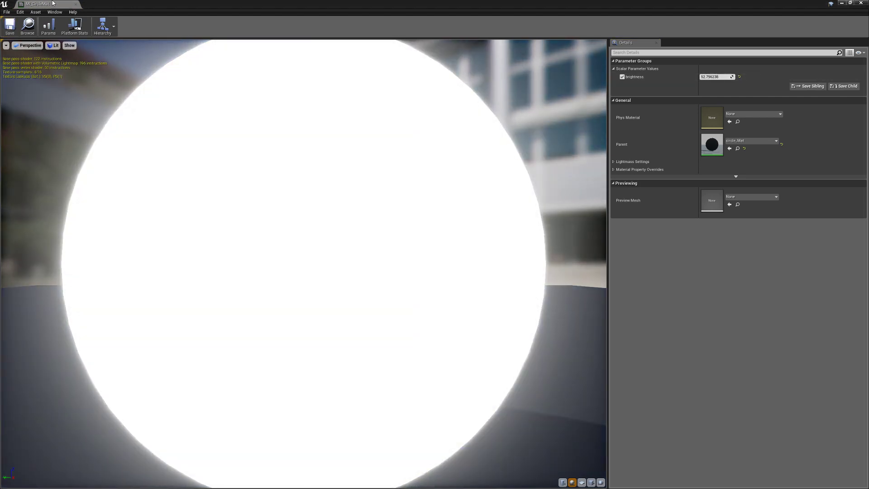
Create a particle system named P_SkeletalParticles in the Particles folder
{"action": "left_click", "coordinate": [23, 416]}
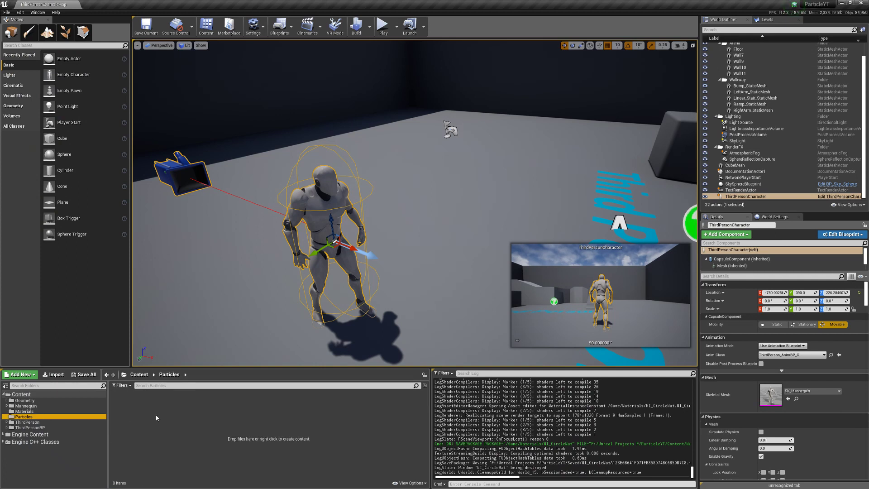
{"action": "right_click", "coordinate": [182, 421]}
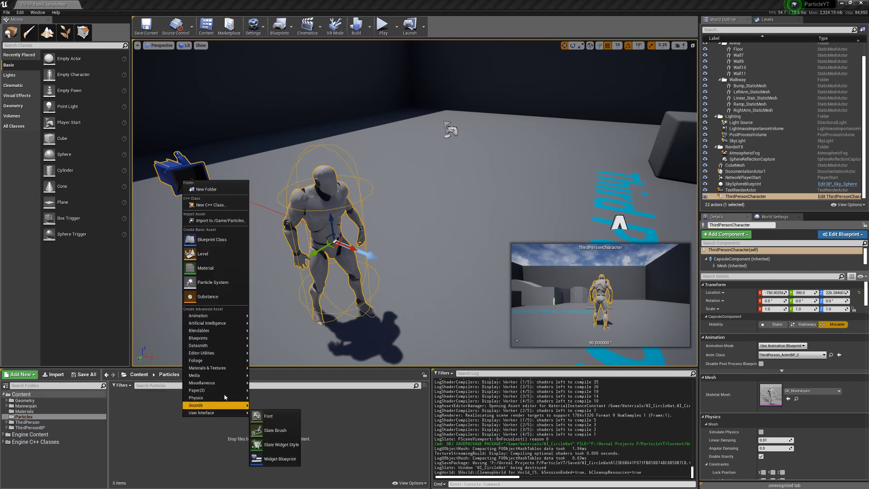
{"action": "left_click", "coordinate": [219, 284]}
{"action": "type", "text": "P_"}
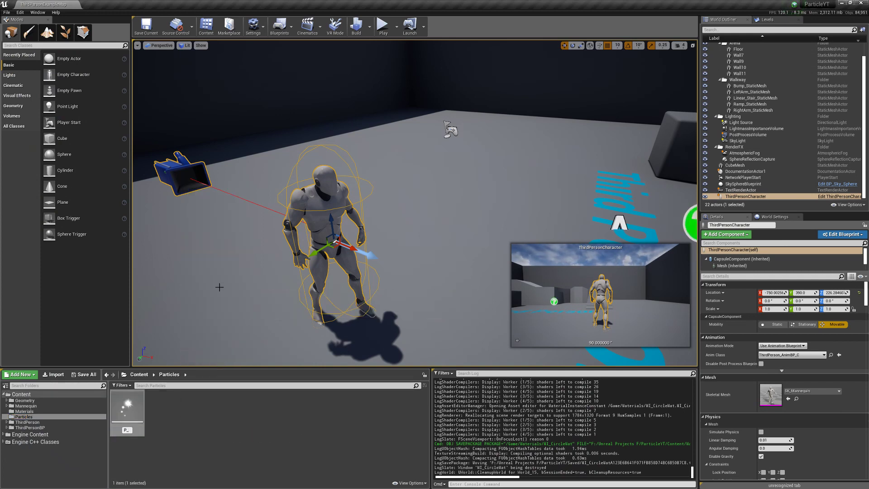
{"action": "type", "text": "SkeletalParticle"}
{"action": "key", "text": "Return"}
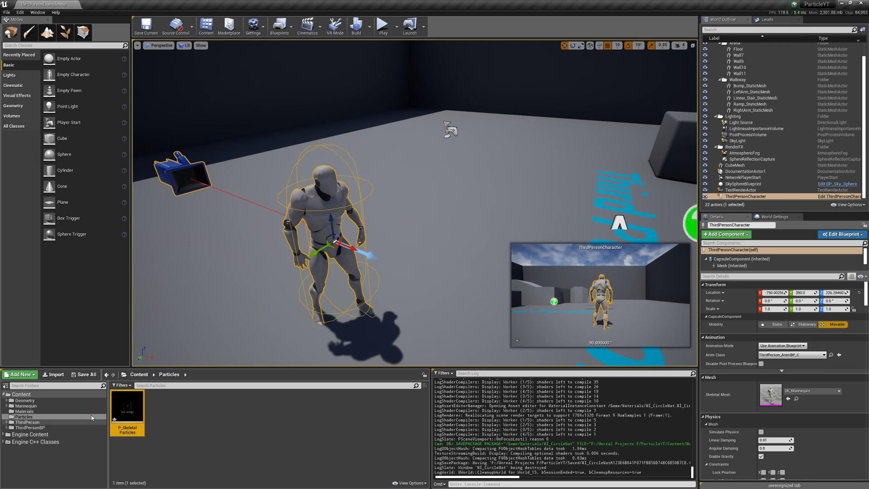
Open P_SkeletalParticles and set the Initial Velocity maximum to 1, 1, 25 and the minimum to -1, -1, 2
{"action": "double_click", "coordinate": [136, 406]}
{"action": "left_click", "coordinate": [288, 120]}
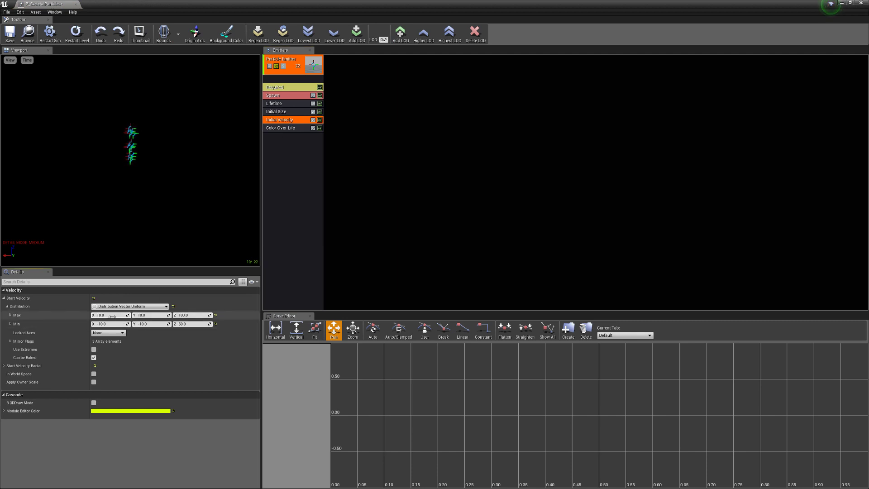
{"action": "type", "text": "1"}
{"action": "key", "text": "Tab"}
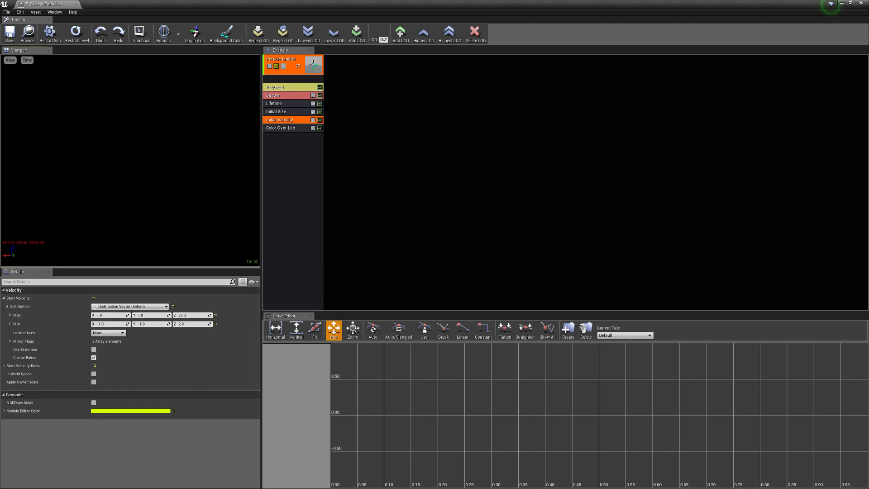
Assign MI_CircleMat as the emitter's material in the Required module
{"action": "left_click", "coordinate": [301, 128]}
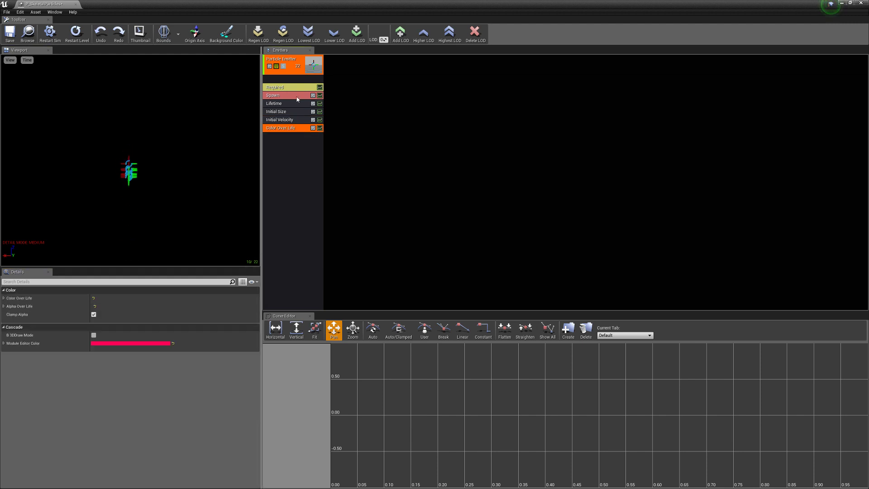
{"action": "left_click", "coordinate": [284, 89]}
{"action": "left_click", "coordinate": [168, 303]}
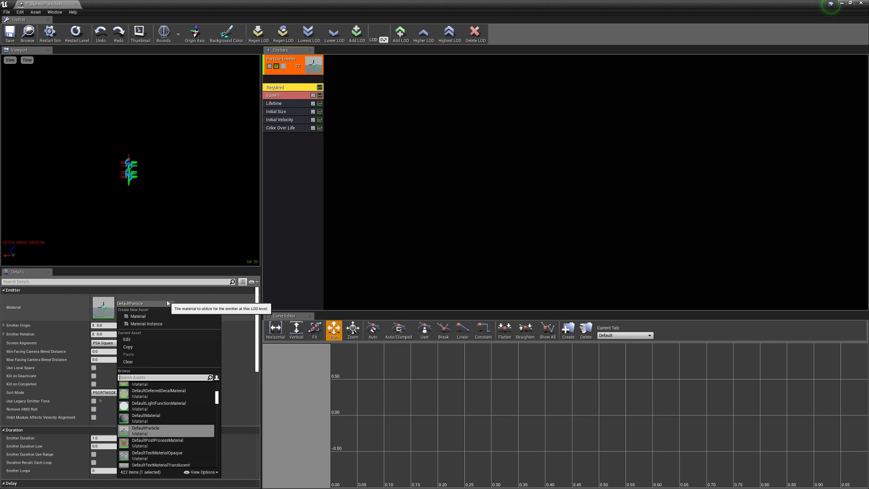
{"action": "type", "text": "particle"}
{"action": "key", "text": "ctrl+a"}
{"action": "type", "text": "m"}
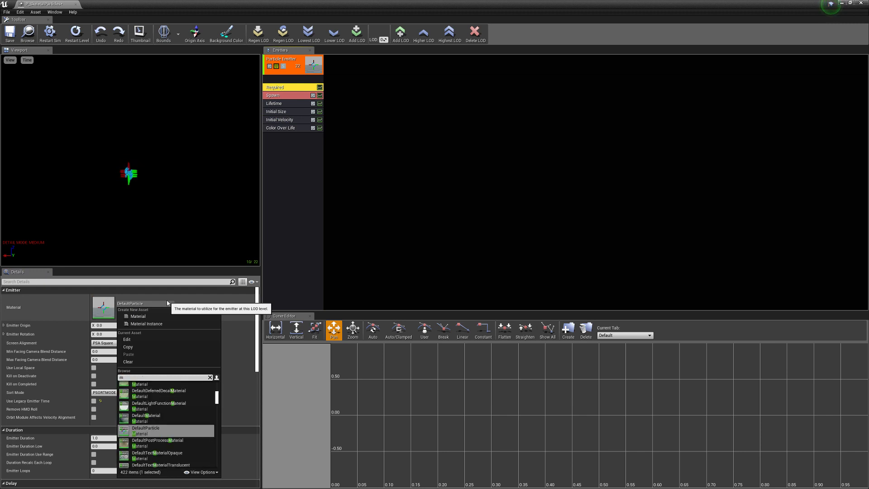
{"action": "type", "text": "i_ci"}
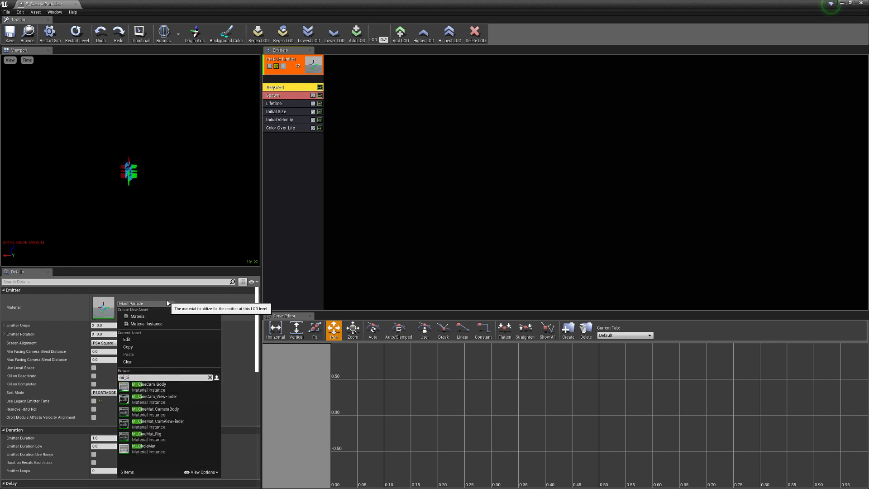
{"action": "left_click", "coordinate": [151, 452]}
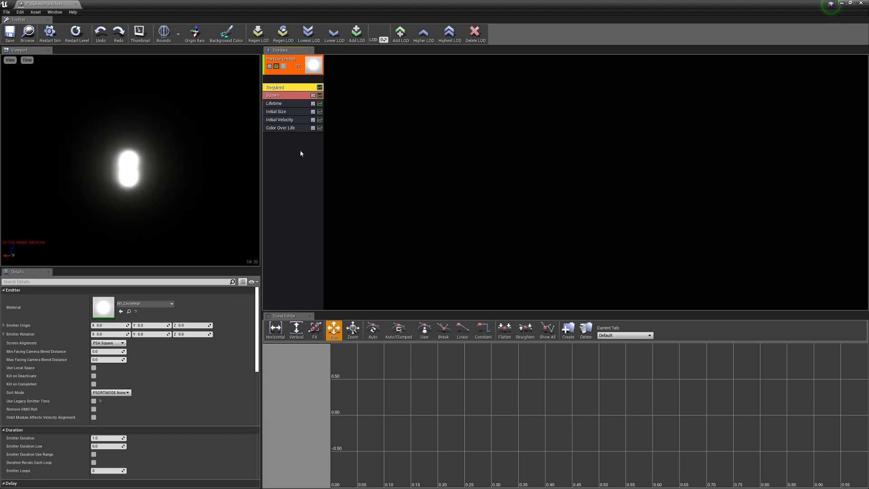
Set the Initial Size maximum to 5, 5, 5 and the minimum to 3, 3, 3
{"action": "left_click", "coordinate": [278, 111]}
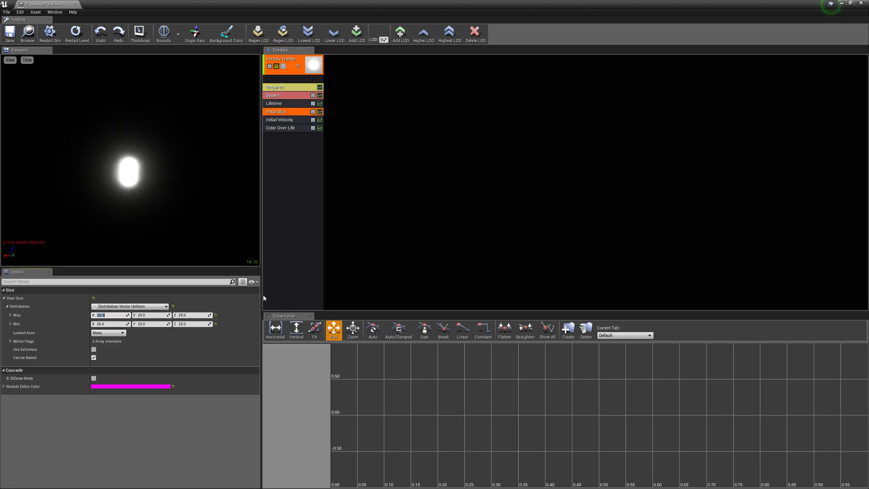
{"action": "type", "text": "5"}
{"action": "key", "text": "Tab"}
{"action": "type", "text": "5"}
{"action": "key", "text": "Tab"}
{"action": "type", "text": "5"}
{"action": "key", "text": "Tab"}
{"action": "type", "text": "3"}
{"action": "key", "text": "Tab"}
{"action": "type", "text": "3"}
{"action": "key", "text": "Tab"}
{"action": "type", "text": "3"}
{"action": "key", "text": "Return"}
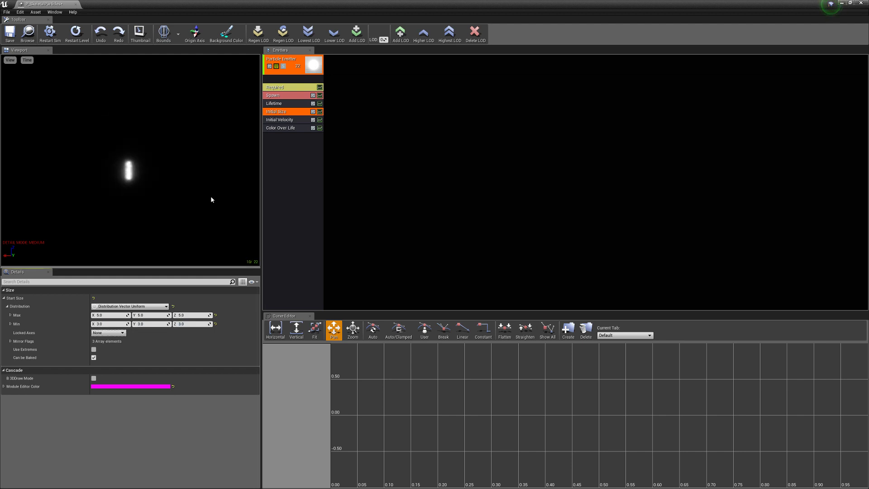
Set the Z component of the Initial Velocity maximum to 10
{"action": "left_click", "coordinate": [281, 120]}
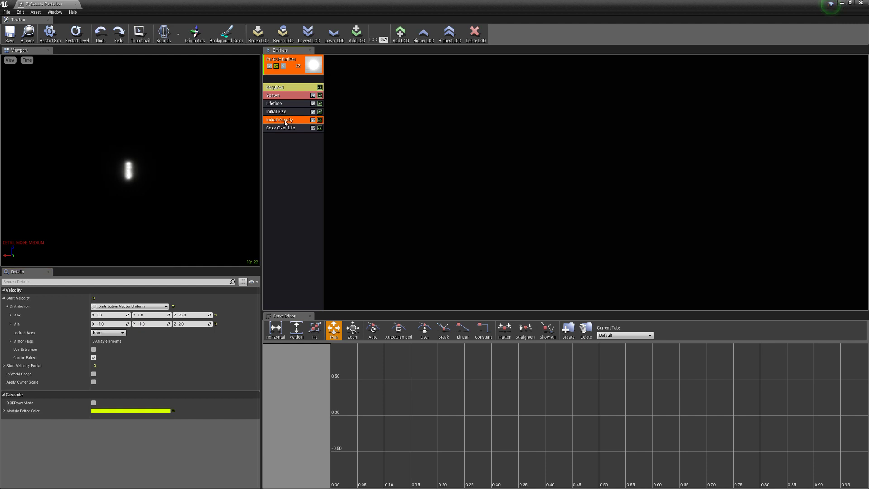
{"action": "left_click", "coordinate": [190, 315]}
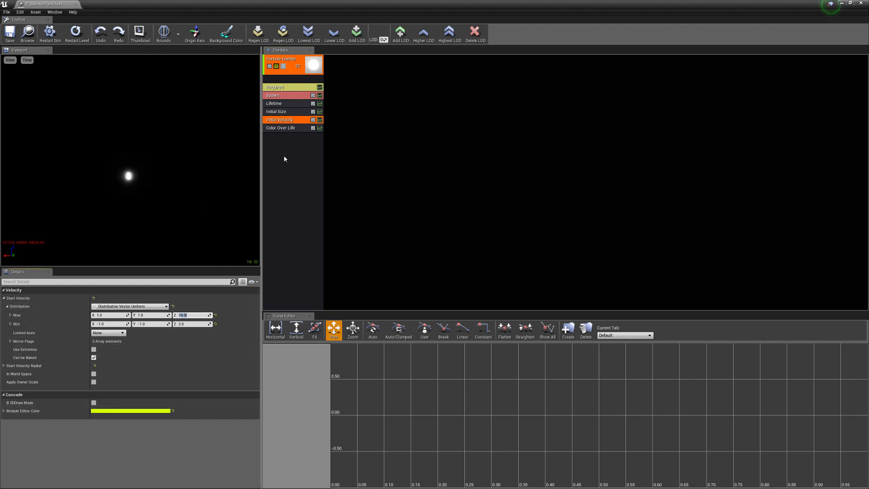
{"action": "left_click", "coordinate": [288, 143]}
Expand both Color Over Life constant curve points and set the output color of point 0 to yellow
{"action": "left_click", "coordinate": [294, 129]}
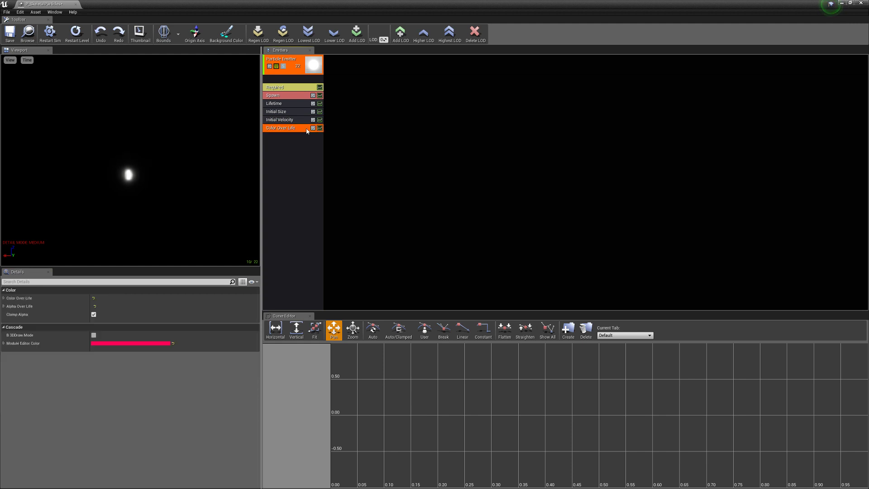
{"action": "left_click", "coordinate": [4, 298]}
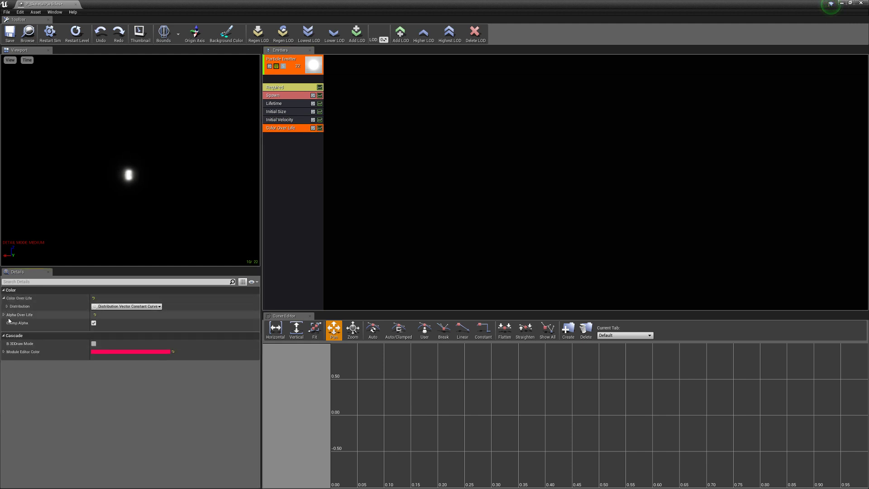
{"action": "left_click", "coordinate": [7, 306]}
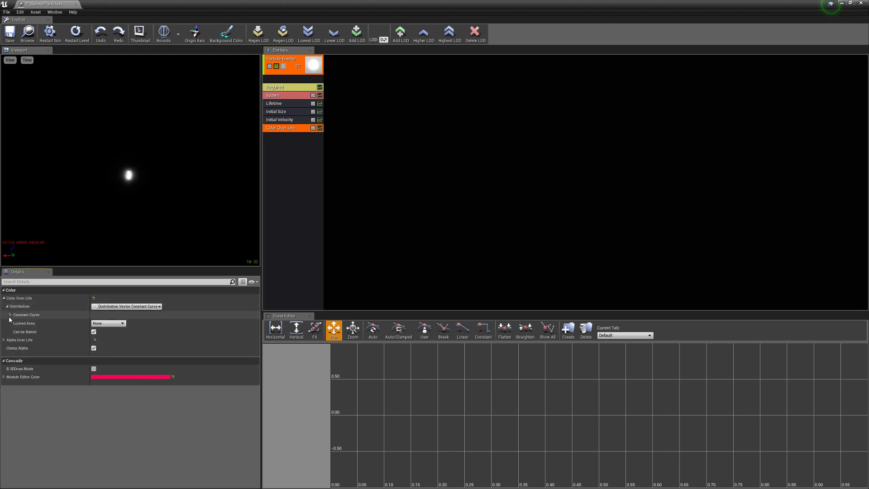
{"action": "left_click", "coordinate": [10, 314]}
{"action": "left_click", "coordinate": [13, 324]}
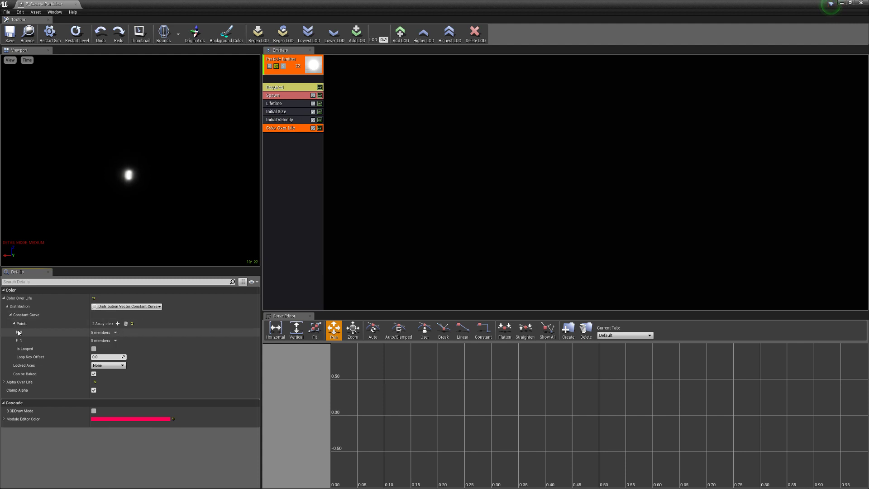
{"action": "left_click", "coordinate": [18, 332]}
{"action": "left_click", "coordinate": [17, 382]}
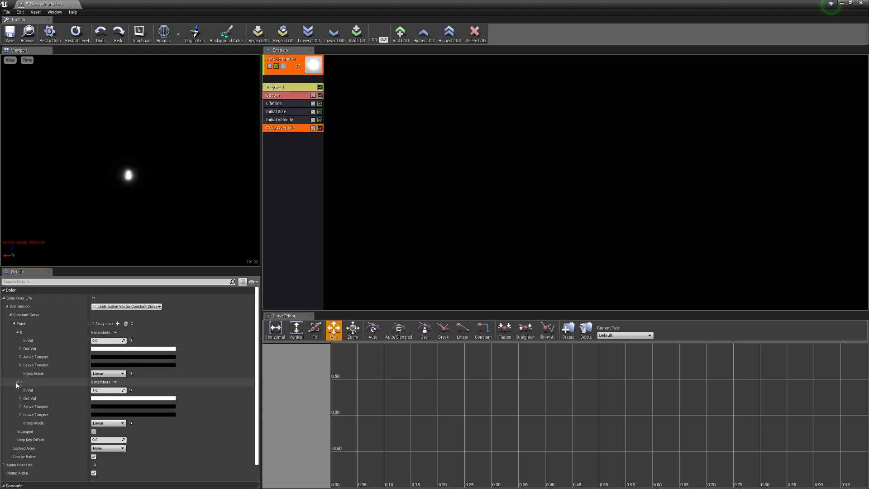
{"action": "left_click", "coordinate": [107, 351]}
{"action": "mouse_move", "coordinate": [181, 366]}
{"action": "left_mouse_down"}
{"action": "mouse_move", "coordinate": [201, 365]}
{"action": "mouse_move", "coordinate": [192, 404]}
{"action": "left_mouse_up"}
{"action": "left_click", "coordinate": [220, 472]}
Set the output color of Color Over Life point 1 to orange-red, hex FF3300FF, and save the particle system
{"action": "left_click", "coordinate": [159, 399]}
{"action": "left_click_drag", "start_coordinate": [211, 375], "coordinate": [244, 366]}
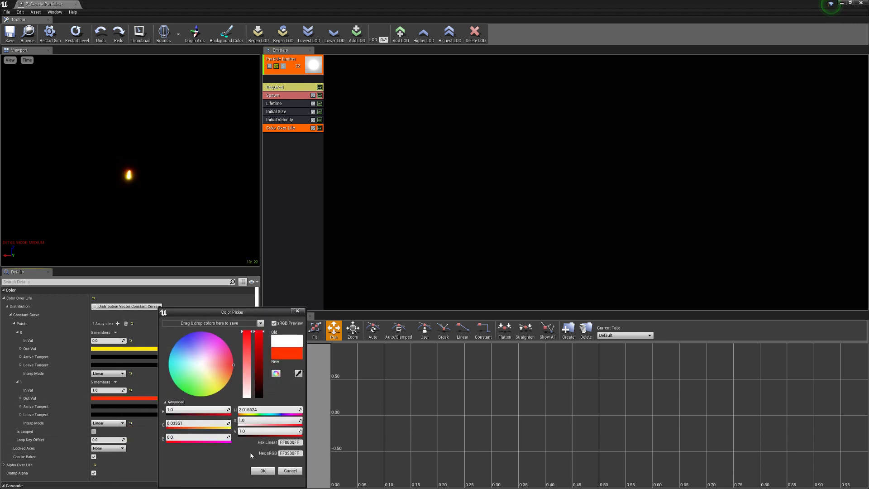
{"action": "left_click", "coordinate": [263, 471]}
{"action": "left_click", "coordinate": [6, 13]}
{"action": "left_click", "coordinate": [20, 50]}
Add a Skel Vert/Surf Location module to the emitter and copy its Skel Mesh Actor Param Name, VertSurfaceActor
{"action": "left_click", "coordinate": [290, 159]}
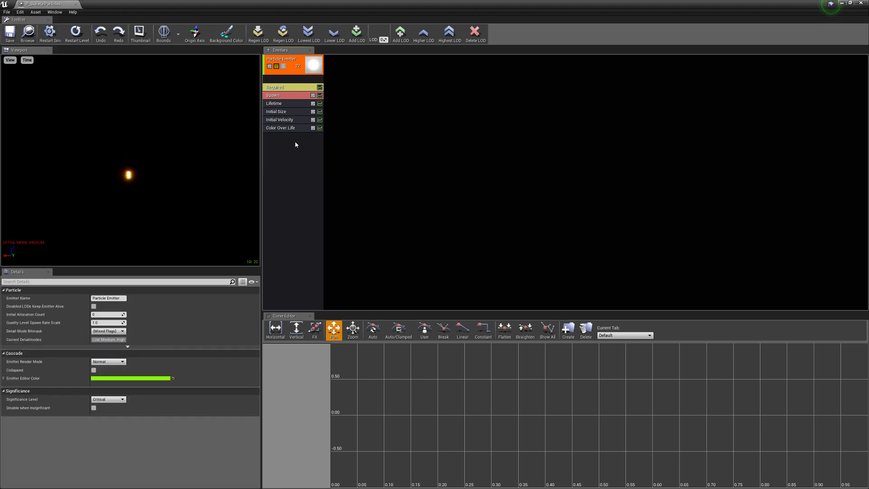
{"action": "right_click", "coordinate": [295, 141]}
{"action": "mouse_move", "coordinate": [320, 256]}
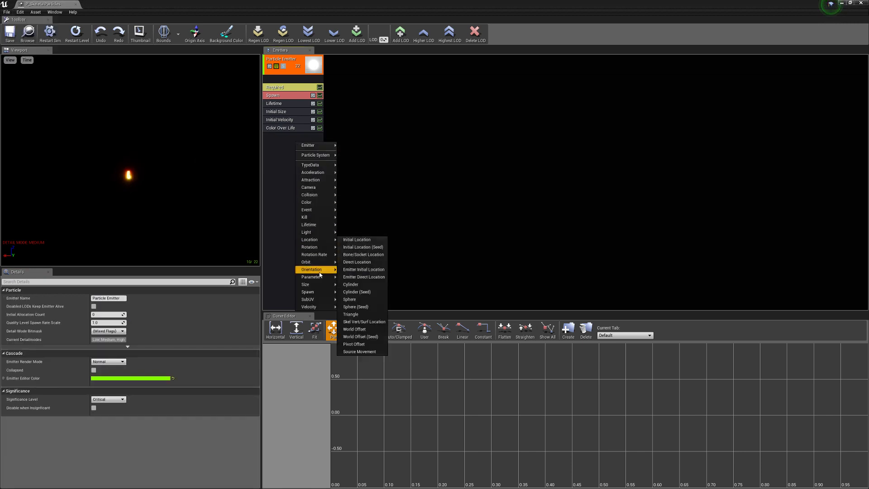
{"action": "mouse_move", "coordinate": [320, 242]}
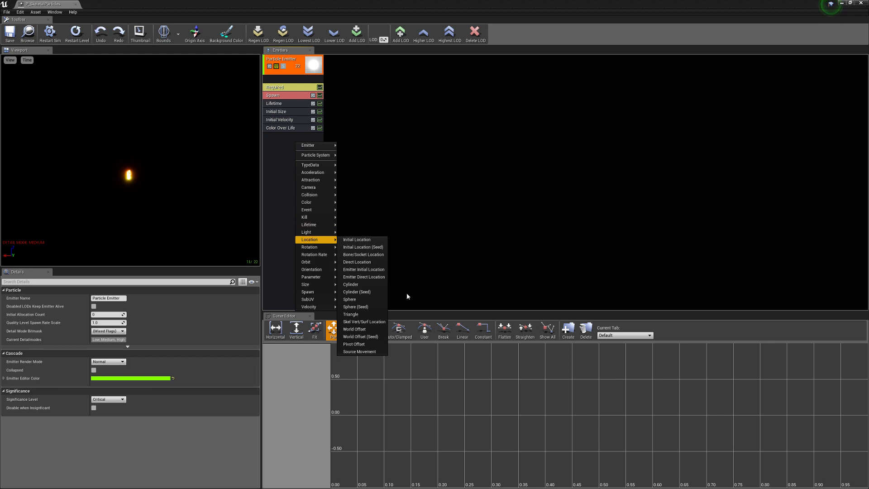
{"action": "left_click", "coordinate": [371, 324]}
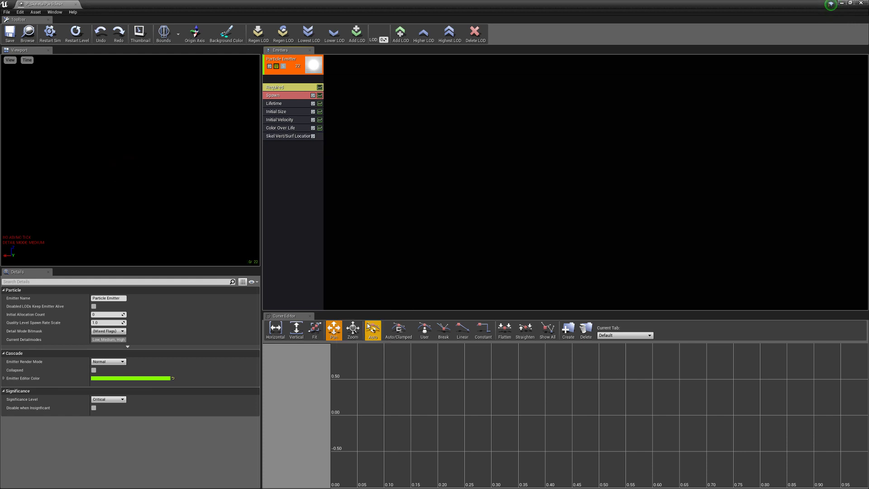
{"action": "left_click", "coordinate": [288, 136]}
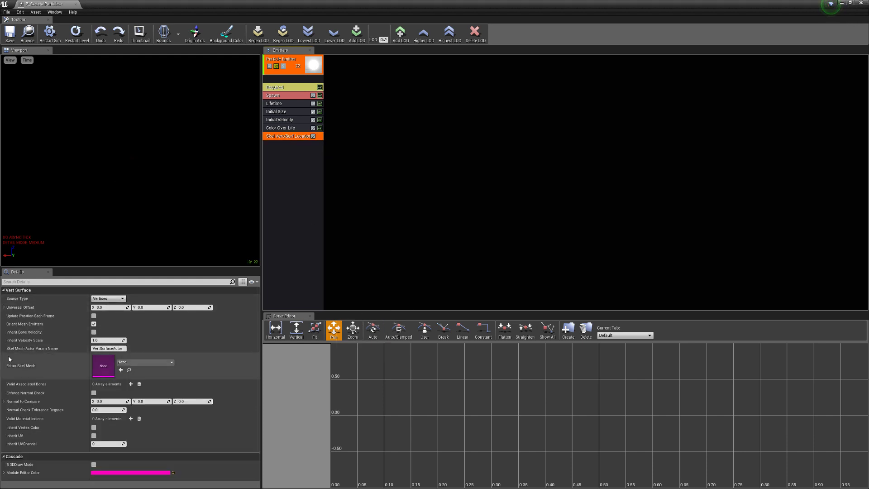
{"action": "left_click", "coordinate": [96, 348]}
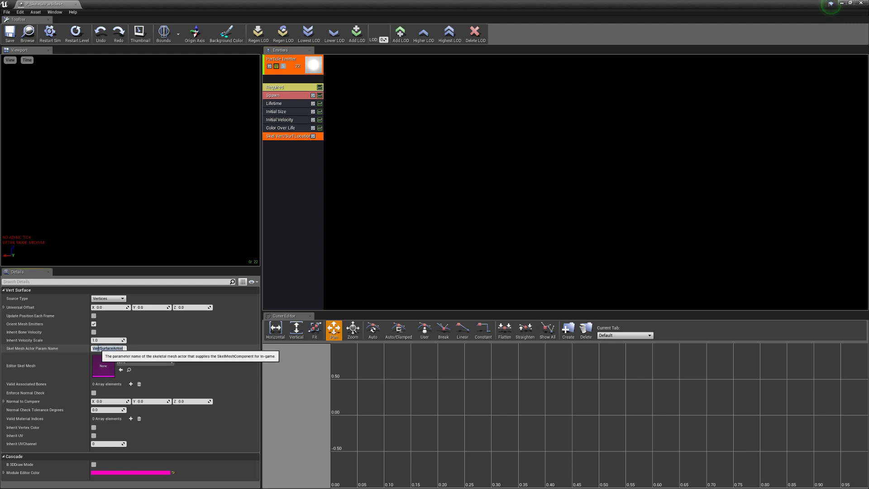
Save P_SkeletalParticles, dock its editor in the main editor window and return to the level
{"action": "left_click", "coordinate": [4, 13]}
{"action": "left_click", "coordinate": [20, 45]}
{"action": "left_click_drag", "start_coordinate": [54, 4], "coordinate": [154, 5]}
{"action": "left_click", "coordinate": [57, 4]}
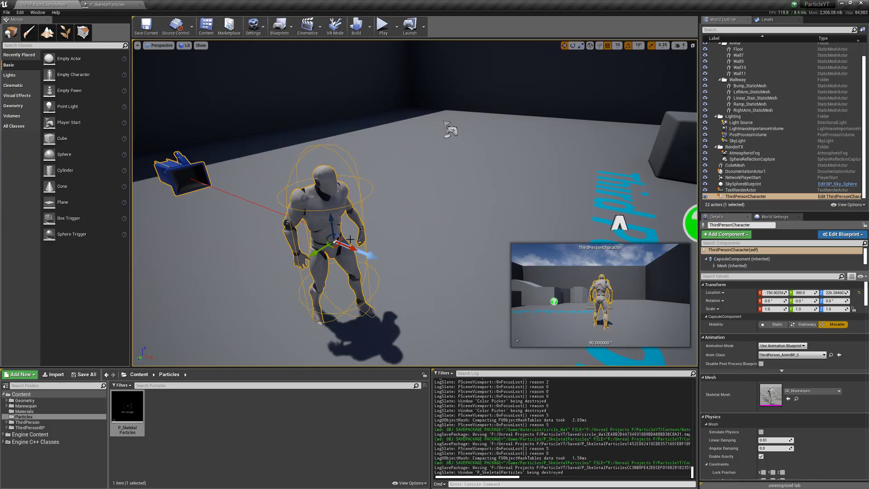
Open the ThirdPersonCharacter blueprint from the level and add a particle system component using P_SkeletalParticles
{"action": "left_click", "coordinate": [365, 208]}
{"action": "left_click", "coordinate": [849, 197]}
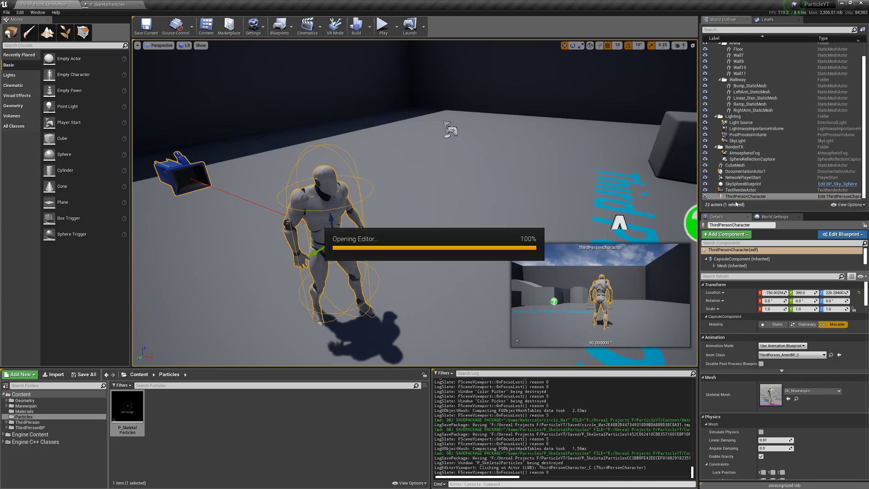
{"action": "left_click", "coordinate": [46, 30]}
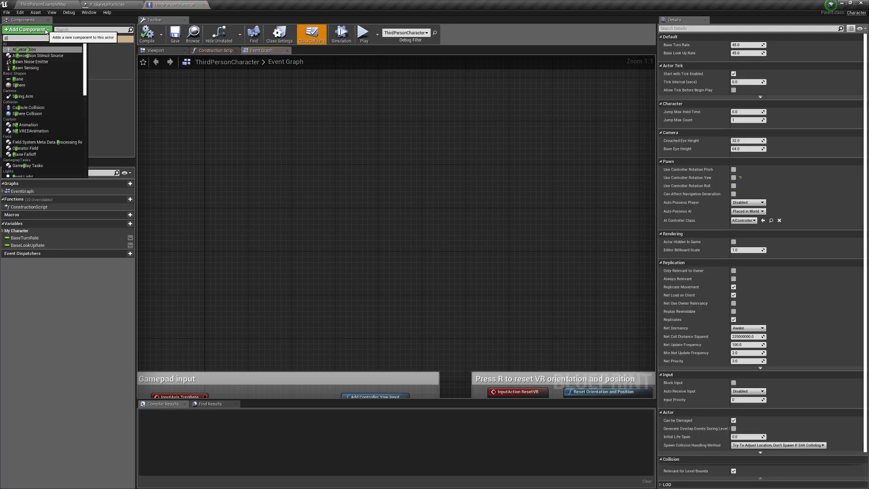
{"action": "left_click", "coordinate": [46, 86]}
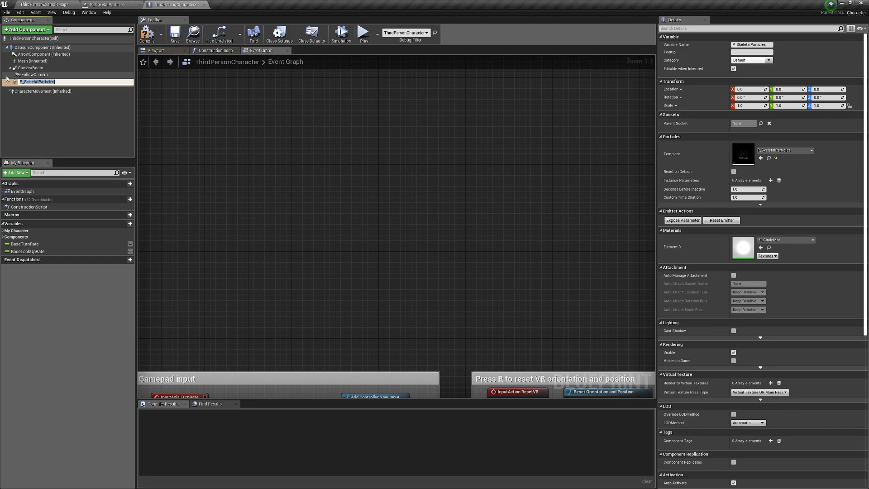
Compile and save the ThirdPersonCharacter blueprint
{"action": "left_click", "coordinate": [44, 4]}
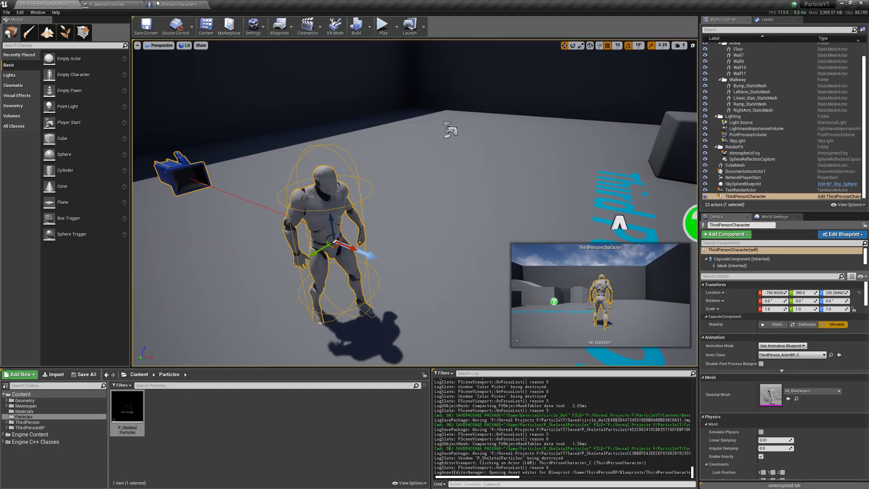
{"action": "left_click", "coordinate": [107, 5]}
{"action": "left_click", "coordinate": [176, 4]}
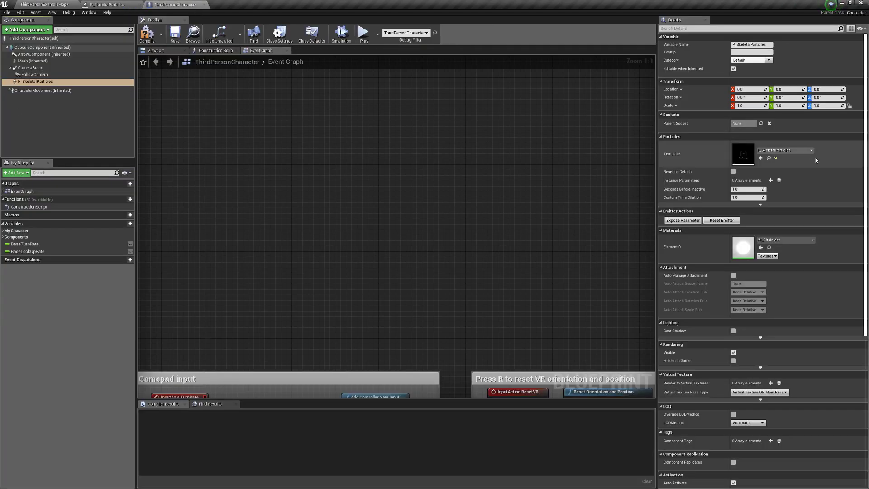
{"action": "left_click", "coordinate": [147, 34]}
{"action": "left_click", "coordinate": [175, 34]}
Add an instance parameter named VertSurfaceActor with type Actor to the P_SkeletalParticles component and compile the blueprint
{"action": "left_click", "coordinate": [770, 180]}
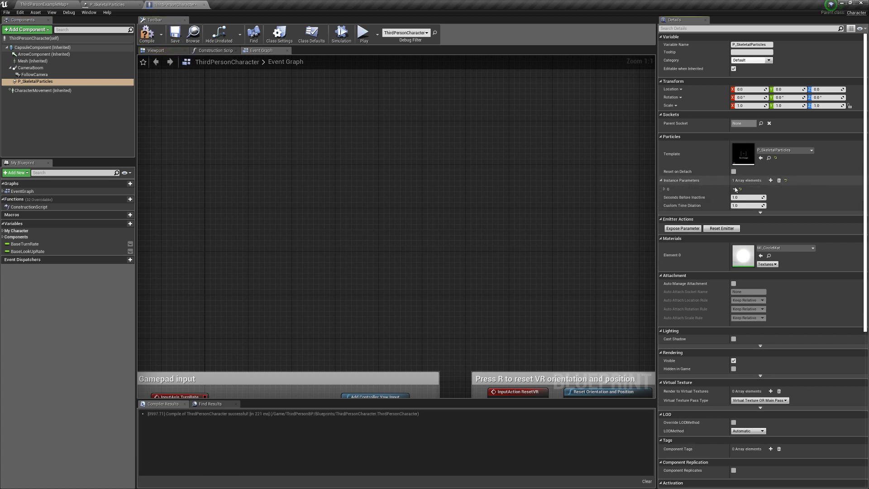
{"action": "left_click", "coordinate": [666, 189]}
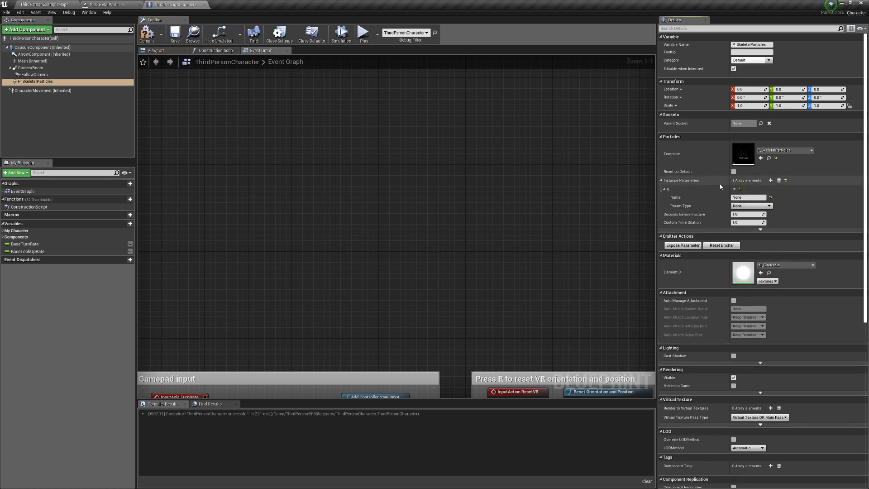
{"action": "left_click", "coordinate": [753, 207]}
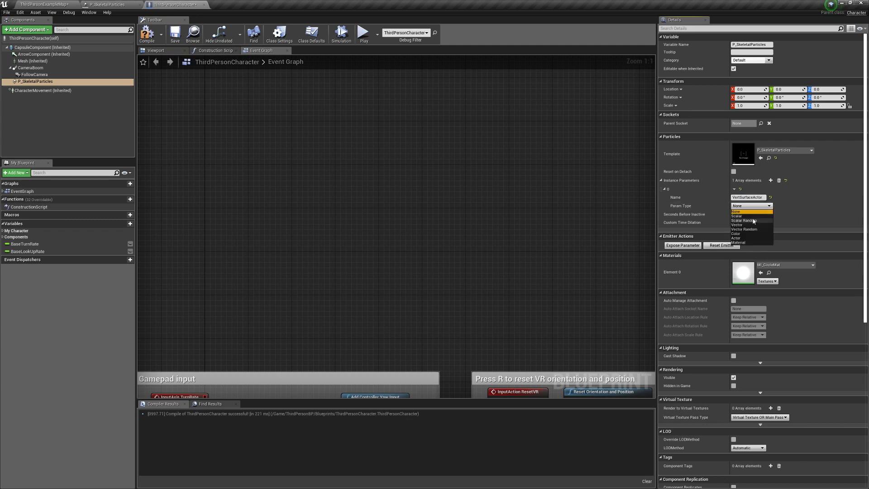
{"action": "left_click", "coordinate": [744, 239]}
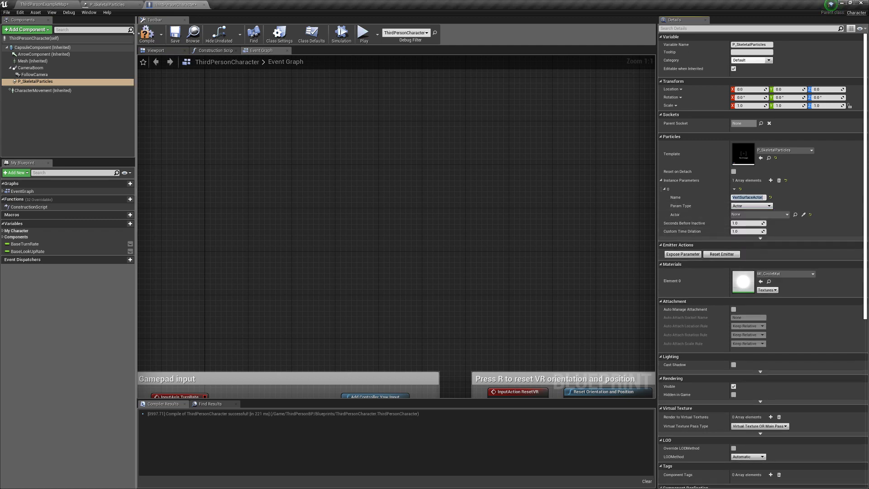
{"action": "left_click", "coordinate": [762, 215]}
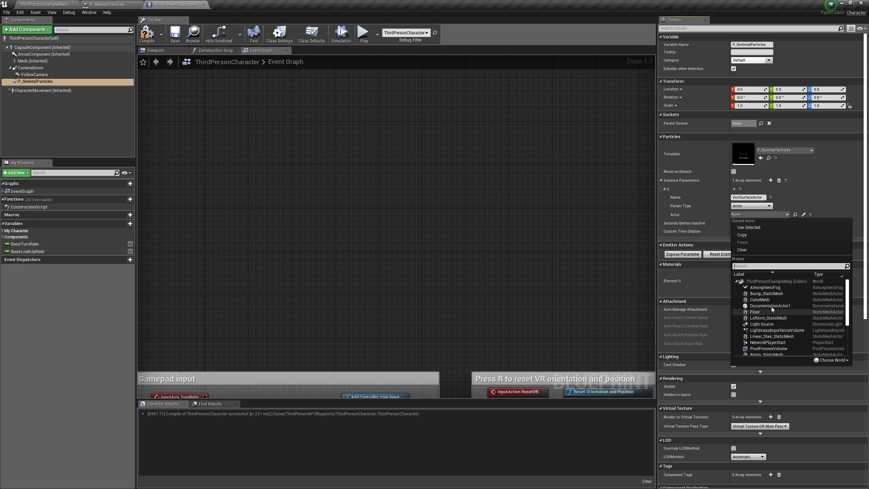
{"action": "left_click", "coordinate": [147, 34]}
Add an Event BeginPlay node in the empty area above the Gamepad input group of the Event Graph
{"action": "right_click_drag", "start_coordinate": [178, 284], "coordinate": [265, 237]}
{"action": "right_click", "coordinate": [243, 216]}
{"action": "type", "text": "begin play"}
{"action": "key", "text": "Return"}
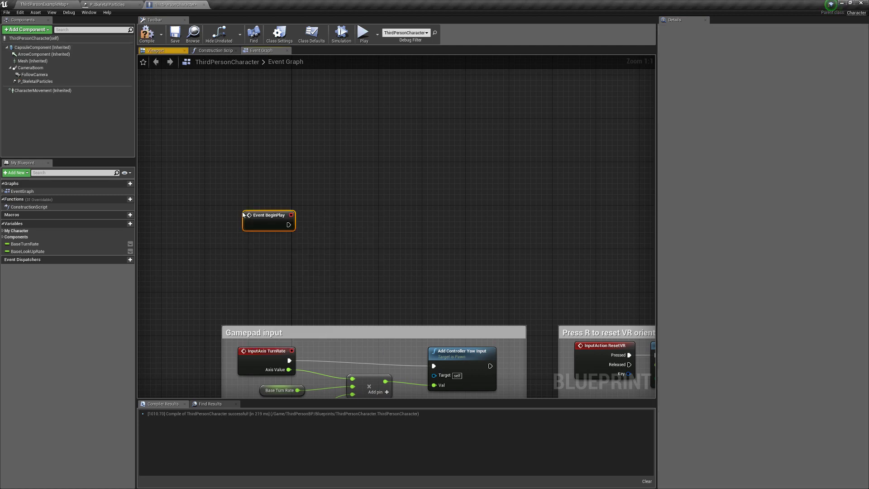
Add a Set Actor Parameter node targeting P_SkeletalParticles, run it from Event BeginPlay, and set its parameter name to VertSurfaceActor
{"action": "left_click_drag", "start_coordinate": [35, 81], "coordinate": [362, 205]}
{"action": "type", "text": "set"}
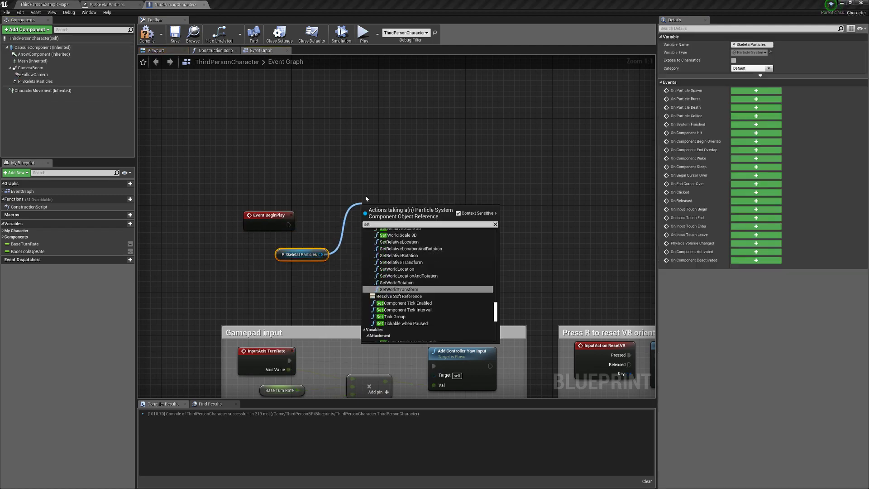
{"action": "type", "text": " para"}
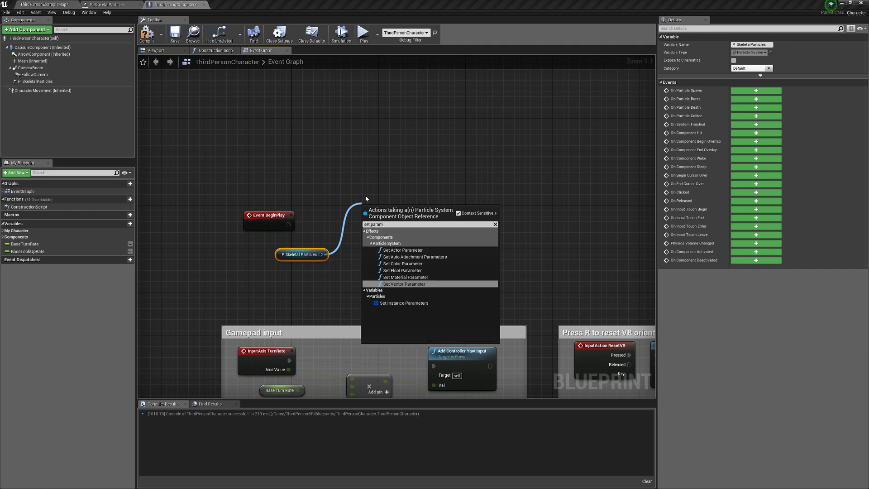
{"action": "type", "text": "m"}
{"action": "left_click", "coordinate": [399, 250]}
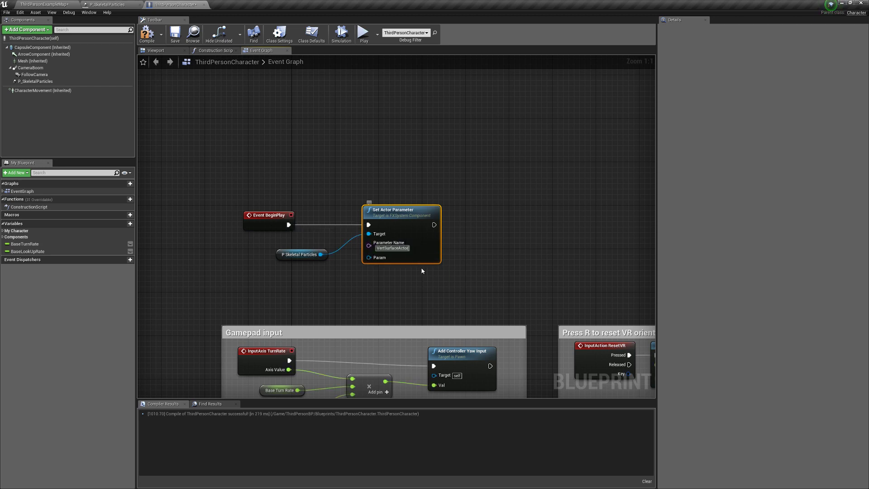
Feed a Self reference into the Param input of Set Actor Parameter, and compile and save the blueprint
{"action": "left_click_drag", "start_coordinate": [369, 257], "coordinate": [304, 288]}
{"action": "type", "text": "self"}
{"action": "key", "text": "Return"}
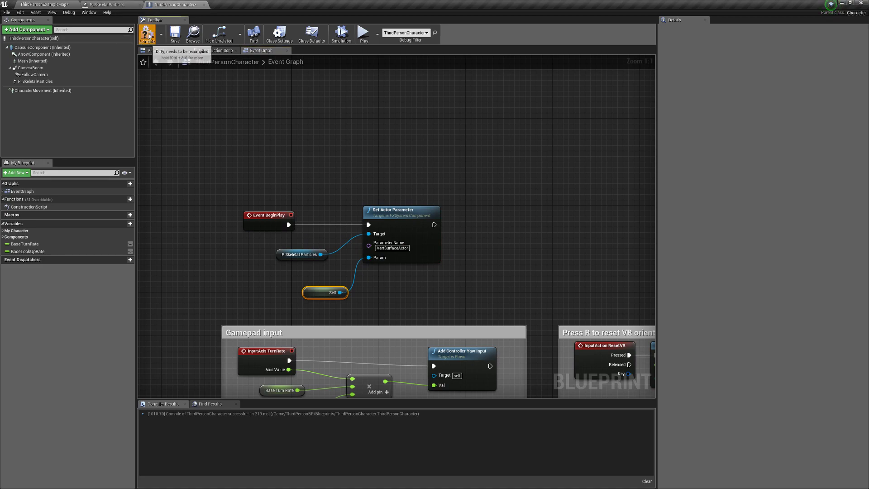
{"action": "left_click", "coordinate": [9, 13]}
{"action": "left_click", "coordinate": [26, 51]}
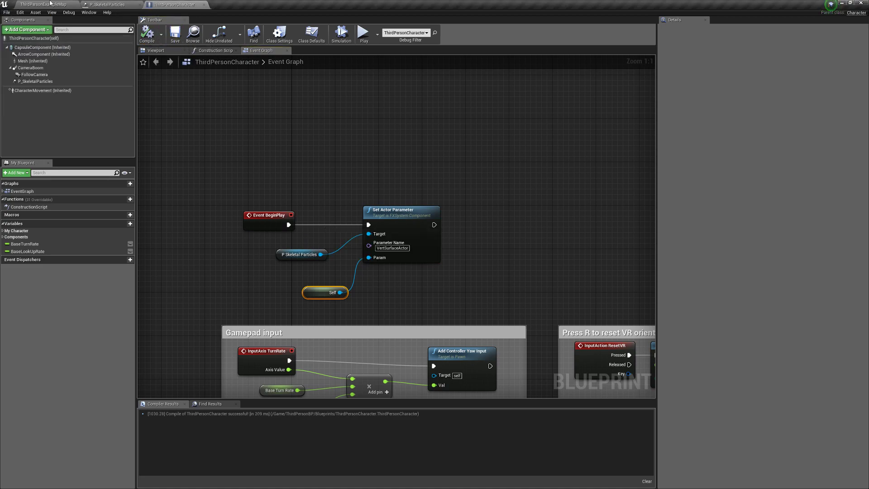
Play-test the ThirdPersonExampleMap level, running the character forward to check the particles on its mesh
{"action": "left_click", "coordinate": [43, 4]}
{"action": "left_click", "coordinate": [383, 27]}
{"action": "key", "text": "w"}
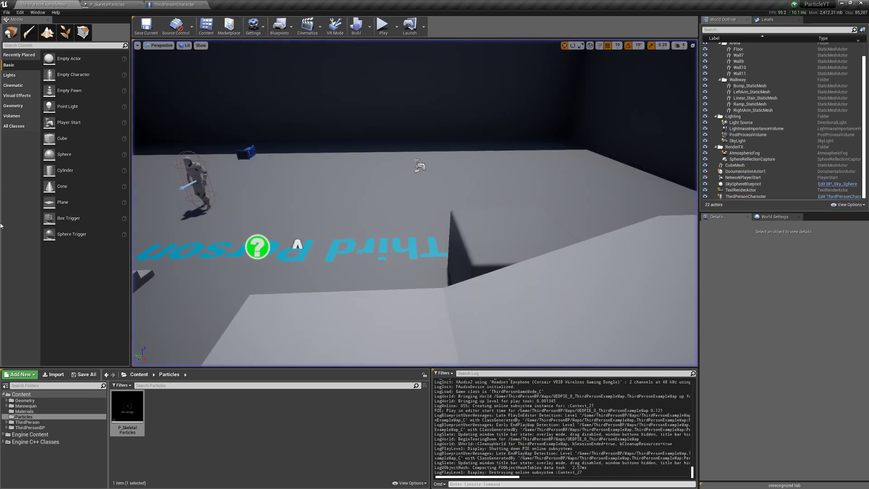
{"action": "key", "text": "shift+F1"}
Set the Rate Scale constant of the Spawn module in P_SkeletalParticles to 15.0 and save the particle system
{"action": "left_click", "coordinate": [128, 4]}
{"action": "left_click", "coordinate": [276, 87]}
{"action": "left_click", "coordinate": [273, 96]}
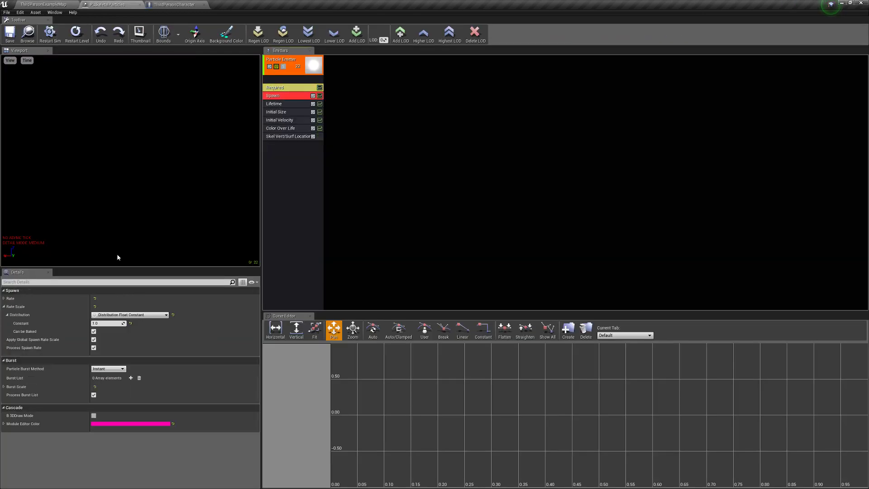
{"action": "left_click", "coordinate": [103, 323]}
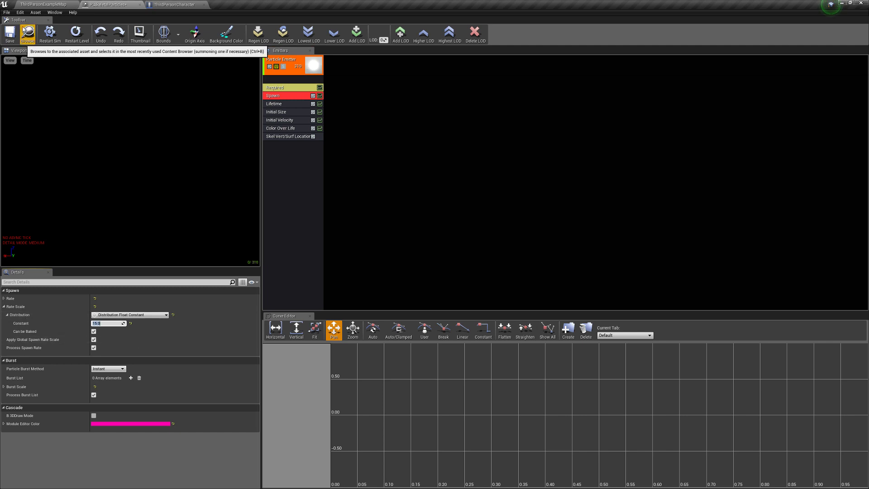
{"action": "left_click", "coordinate": [7, 12]}
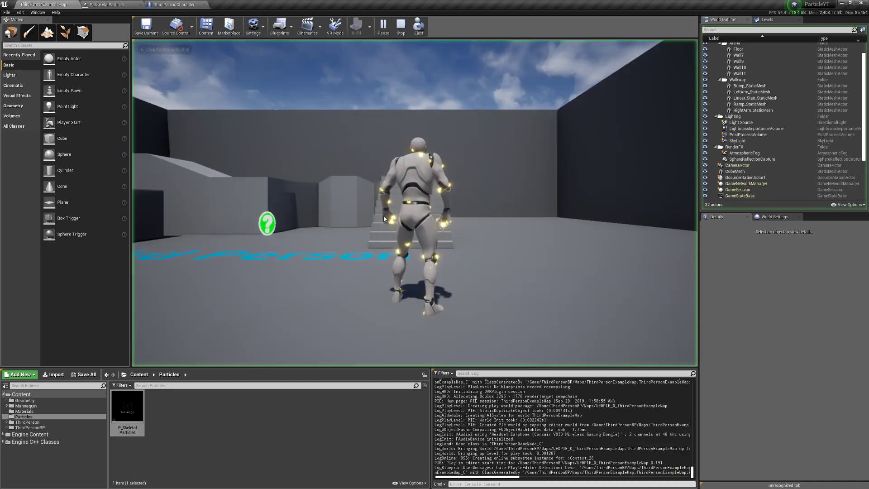
Run the character around in the playing level to check the particle density, and end the play session
{"action": "left_click", "coordinate": [384, 219]}
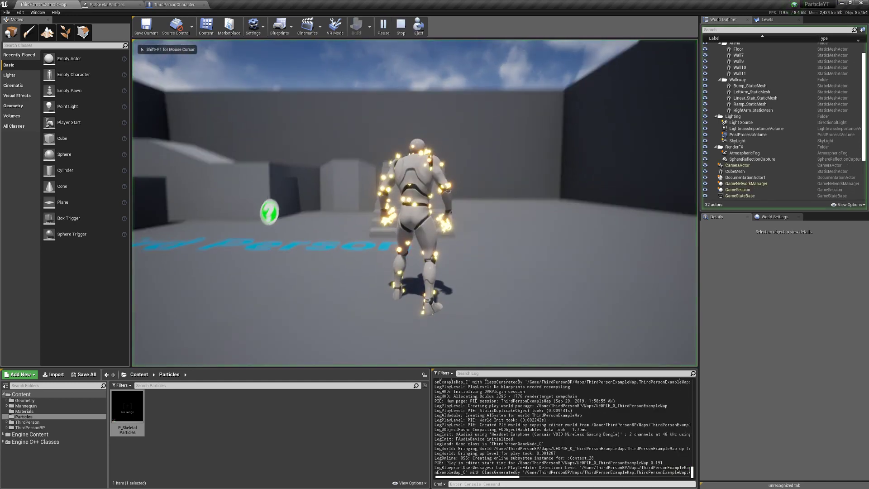
{"action": "key", "text": "w"}
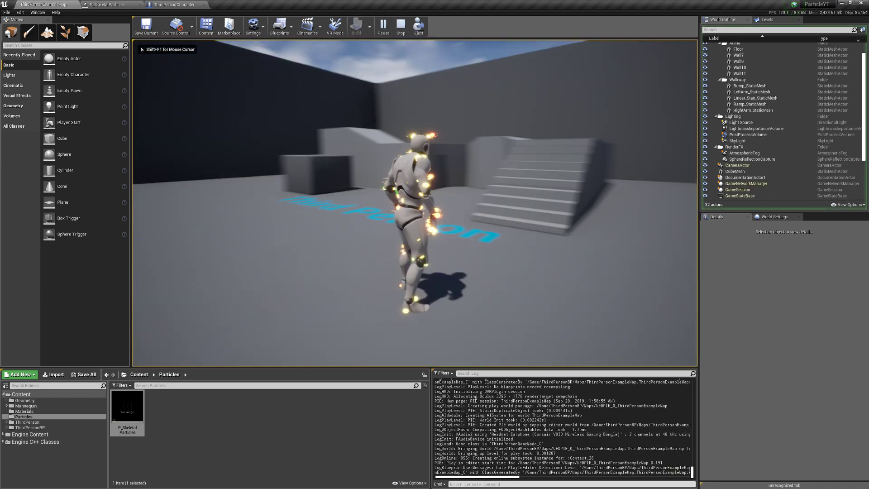
{"action": "key", "text": "Escape"}
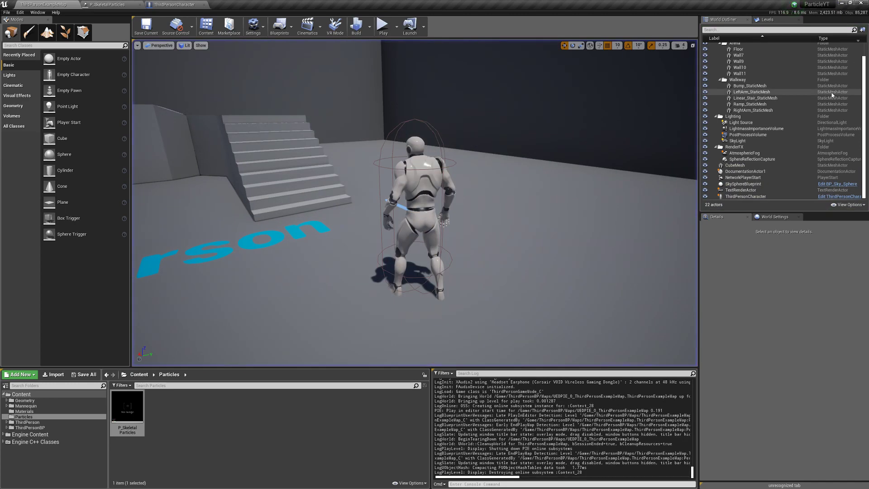
Find the PostProcessVolume in the level and override its Motion Blur Amount with 0
{"action": "type", "text": "post"}
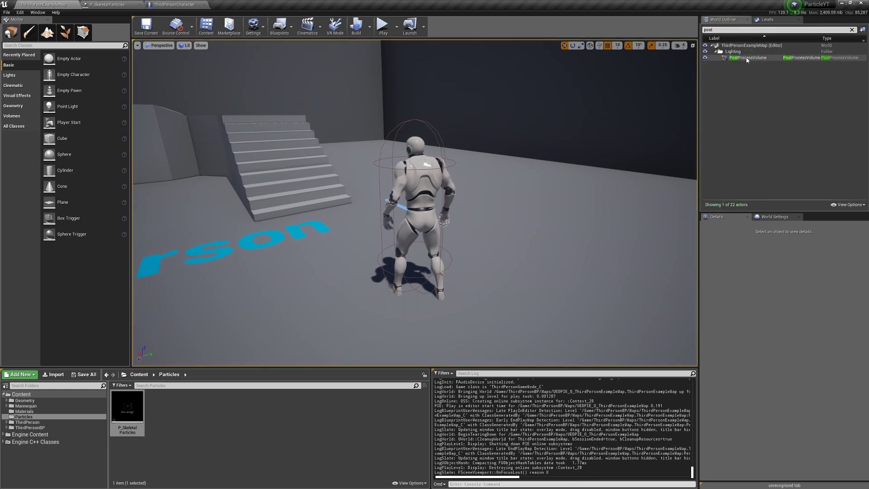
{"action": "left_click", "coordinate": [747, 58]}
{"action": "left_click", "coordinate": [787, 234]}
{"action": "type", "text": "blur"}
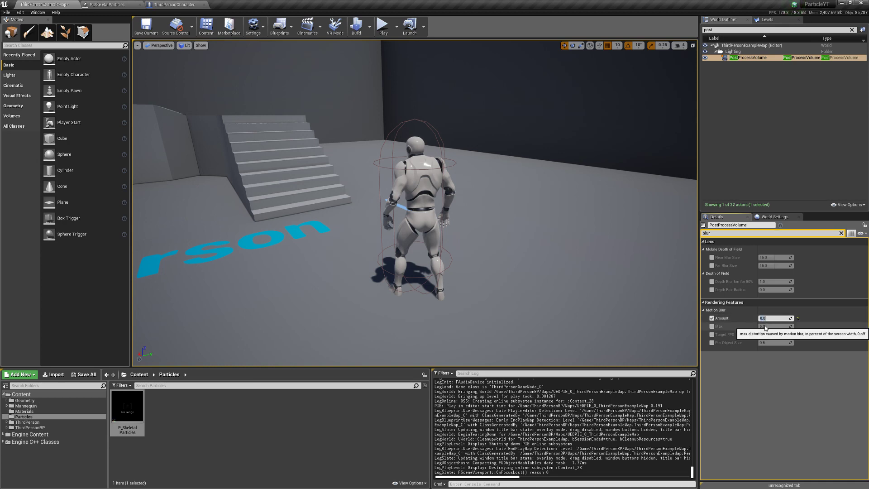
Play-test the level without motion blur, running the character in different directions to watch the particle trail
{"action": "left_click", "coordinate": [383, 28]}
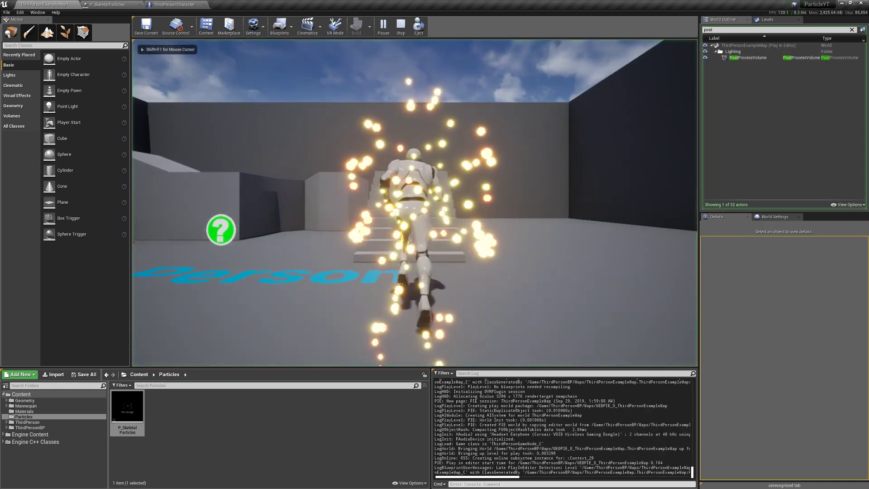
{"action": "key", "text": "w"}
{"action": "key", "text": "a"}
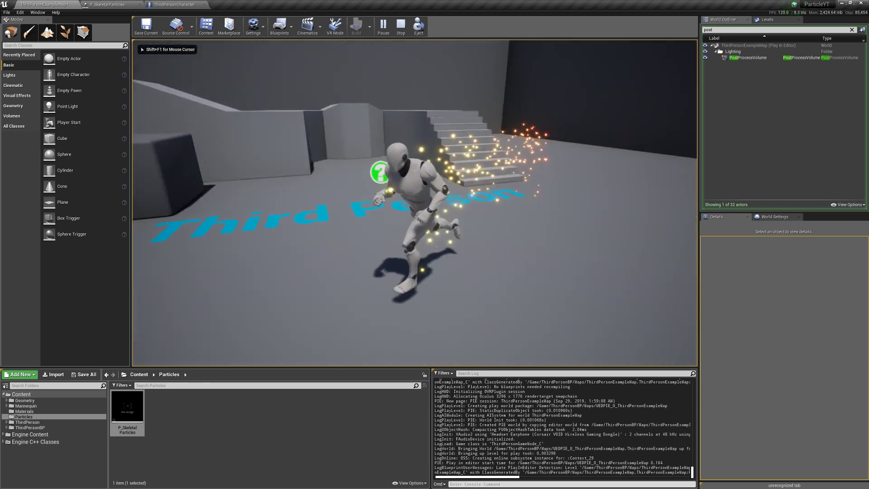
{"action": "key", "text": "w"}
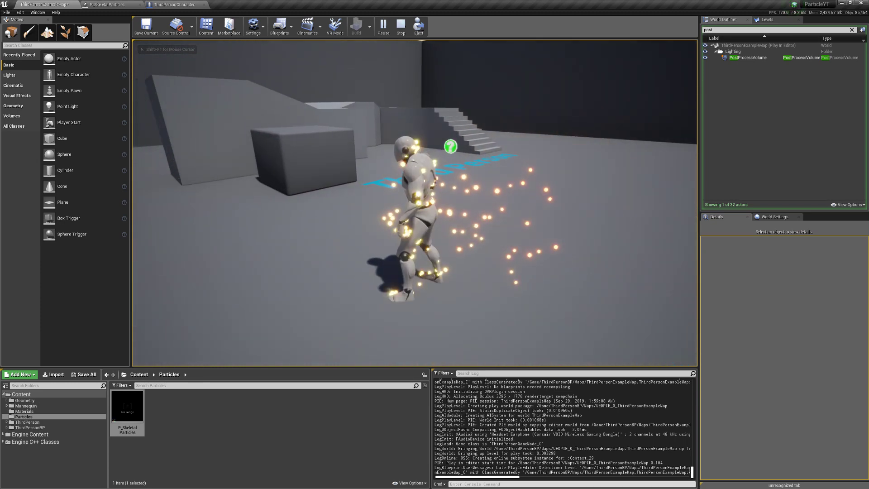
{"action": "key", "text": "Escape"}
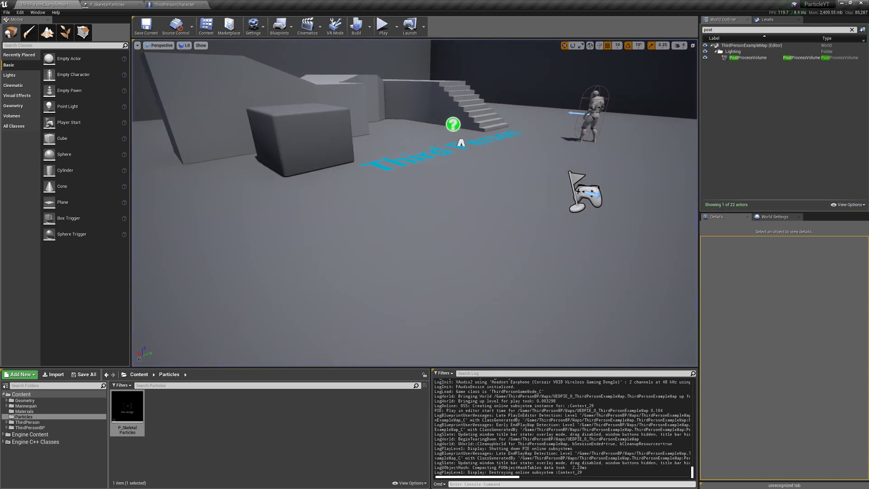
Enable Update Position Each Frame in the Skel Vert/Surf Location module of P_SkeletalParticles and save it
{"action": "key", "text": "w"}
{"action": "key", "text": "s"}
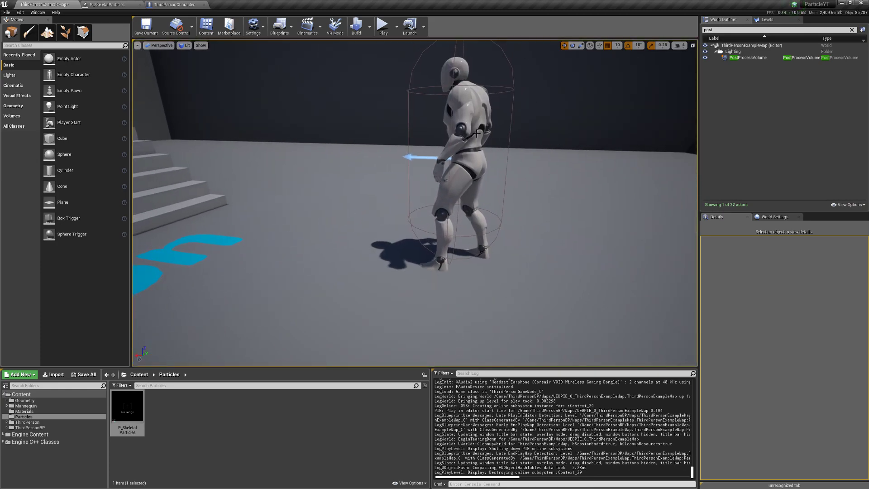
{"action": "left_click", "coordinate": [466, 164]}
{"action": "double_click", "coordinate": [128, 414]}
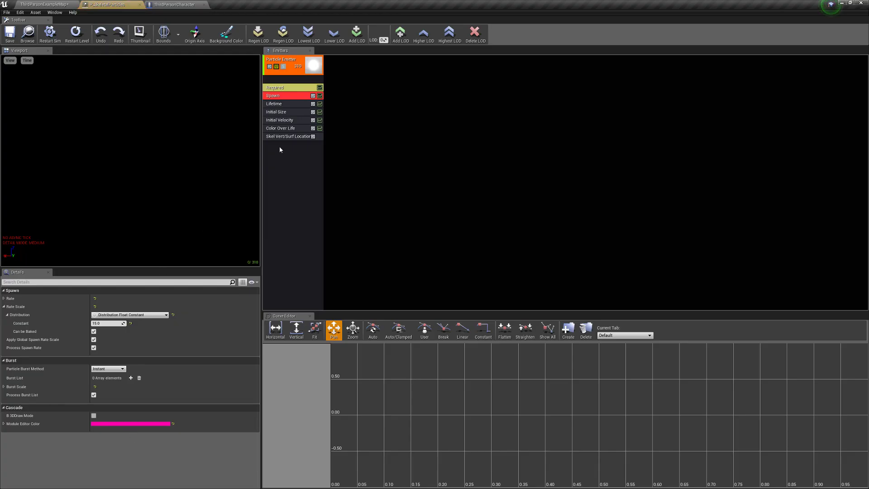
{"action": "left_click", "coordinate": [288, 138]}
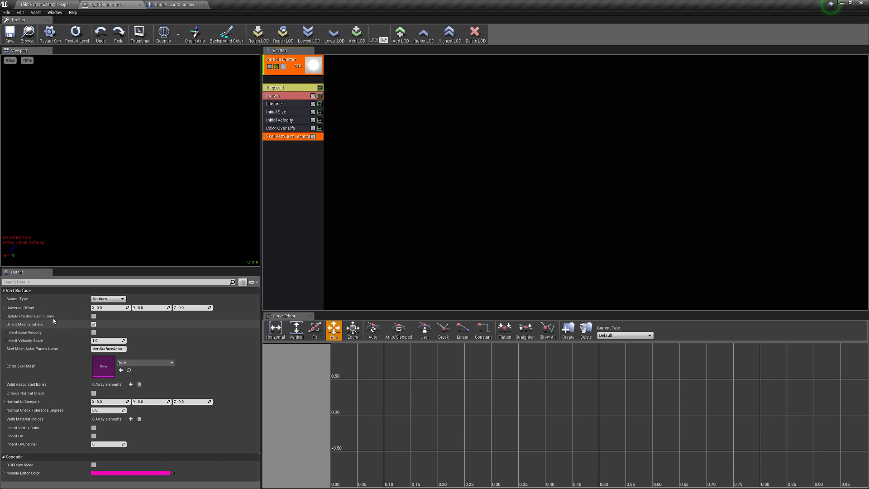
{"action": "left_click", "coordinate": [93, 316]}
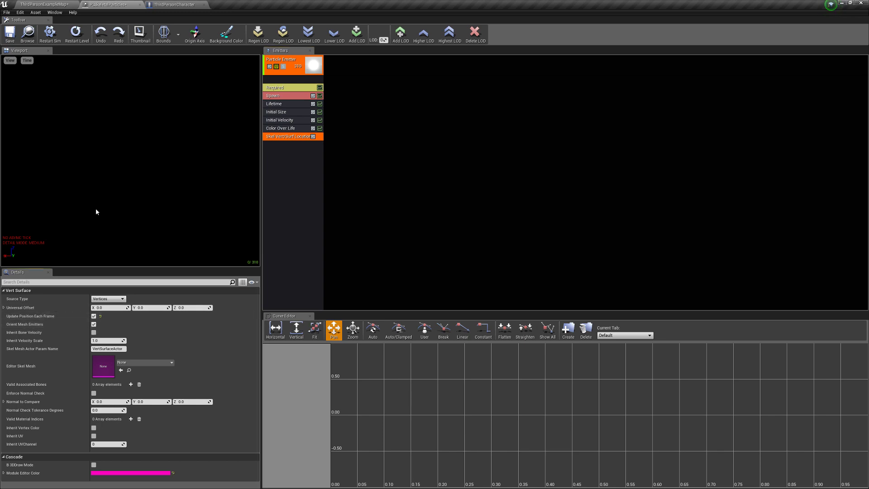
{"action": "left_click", "coordinate": [11, 35]}
Play-test the level again, running the character around to check how the particles follow its body
{"action": "left_click", "coordinate": [78, 5]}
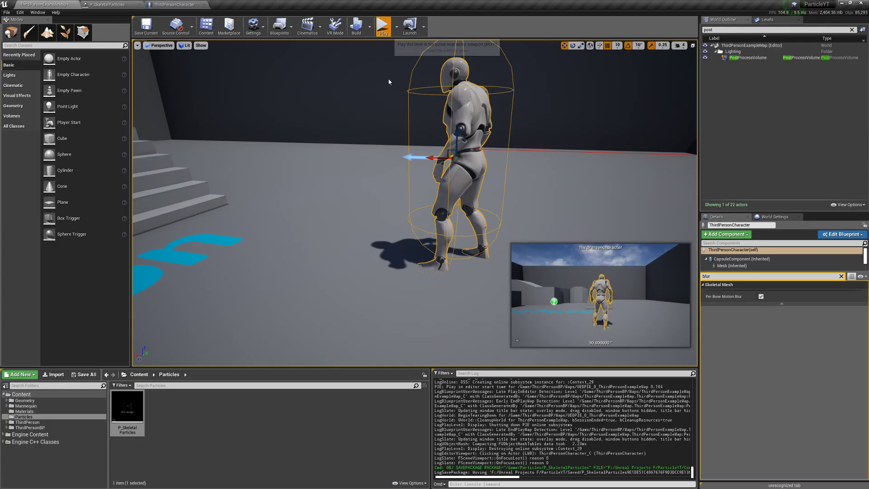
{"action": "left_click", "coordinate": [383, 26]}
{"action": "key", "text": "w"}
{"action": "key", "text": "a"}
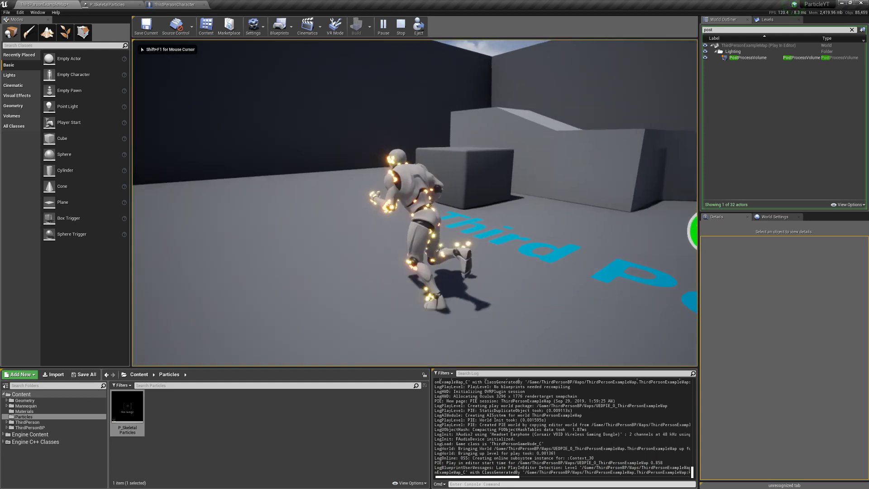
{"action": "key", "text": "s"}
{"action": "key", "text": "w"}
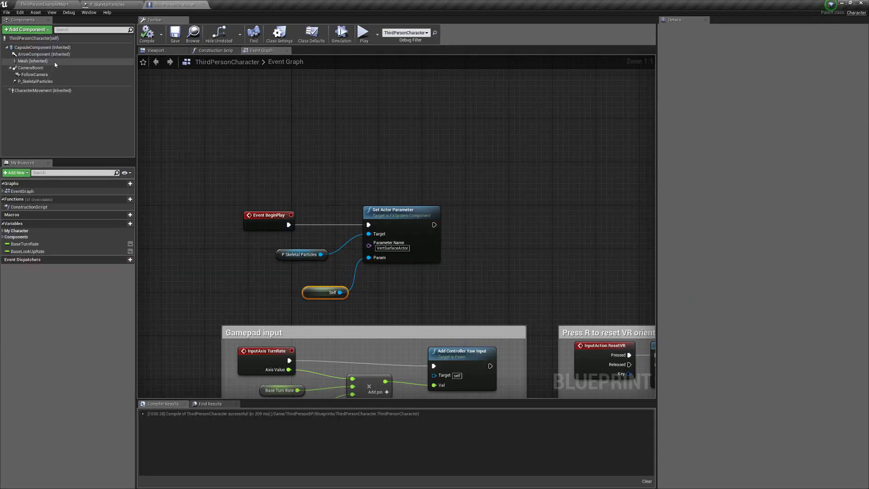
Select the character blueprint's inherited Mesh component, and create a material named M_Masked in the Materials folder
{"action": "left_click", "coordinate": [31, 61]}
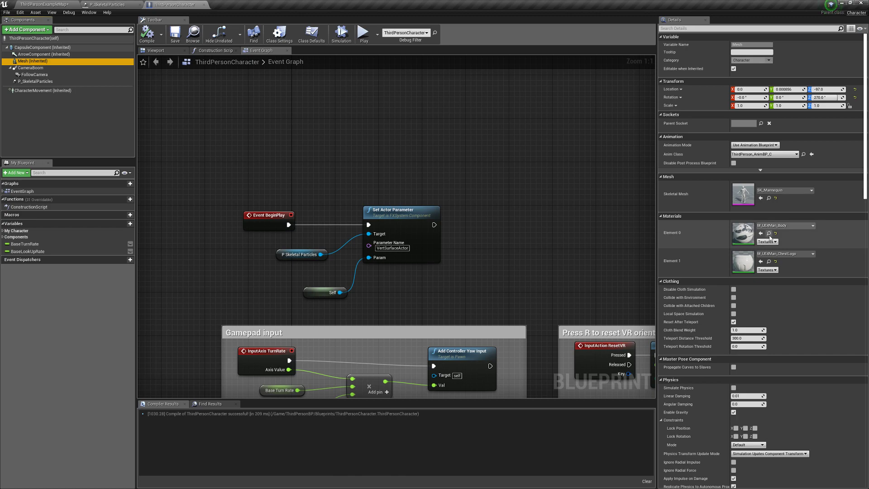
{"action": "left_click", "coordinate": [6, 5]}
{"action": "left_click", "coordinate": [43, 4]}
{"action": "left_click", "coordinate": [52, 410]}
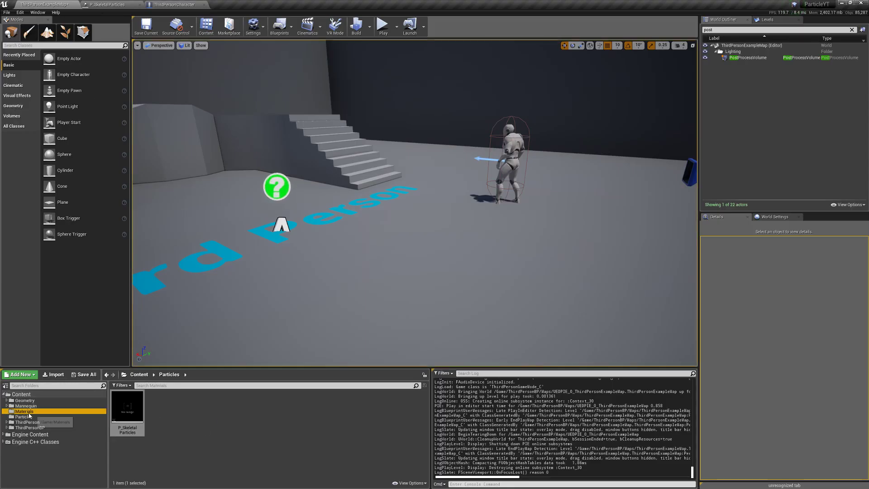
{"action": "right_click", "coordinate": [273, 418]}
{"action": "left_click", "coordinate": [325, 271]}
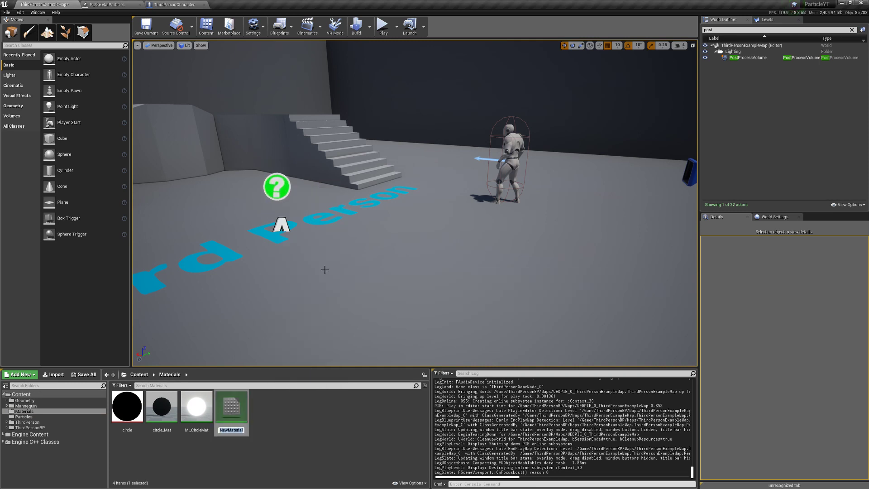
{"action": "type", "text": "M_Masked"}
{"action": "key", "text": "Return"}
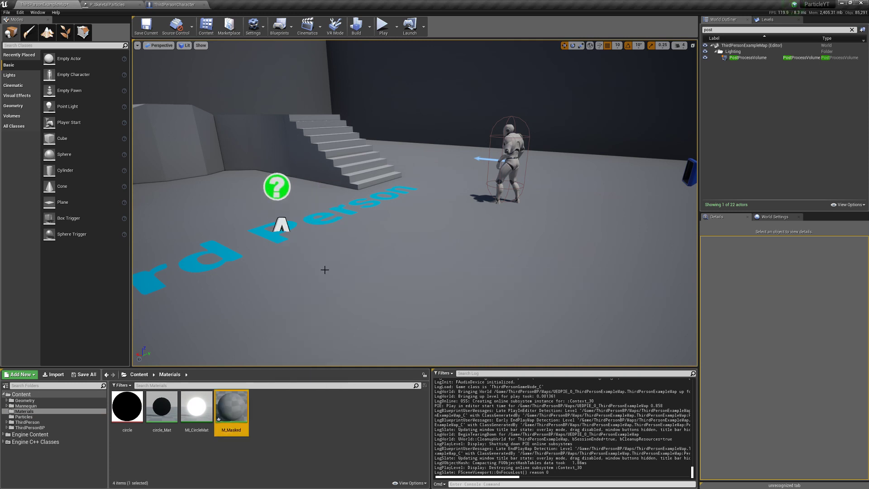
Set M_Masked's Blend Mode to Masked, connect a Constant of 0 to Opacity Mask, and apply the material
{"action": "double_click", "coordinate": [236, 421]}
{"action": "left_click_drag", "start_coordinate": [510, 120], "coordinate": [427, 218]}
{"action": "left_click", "coordinate": [77, 345]}
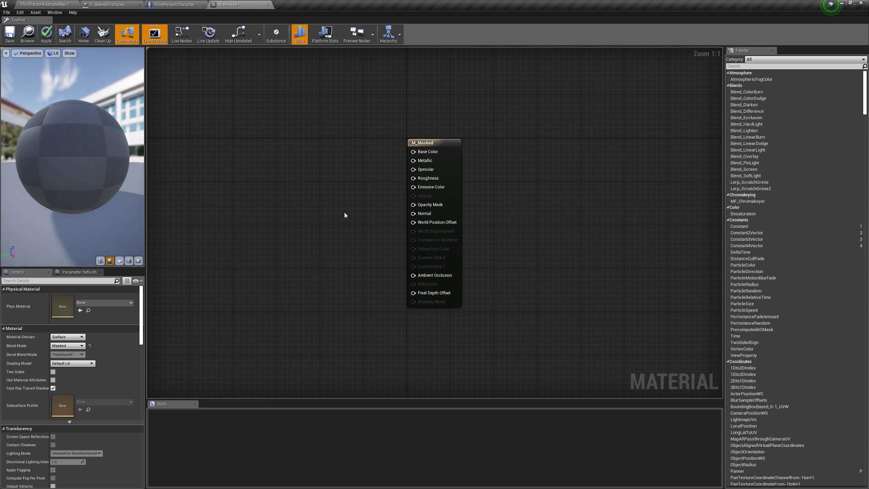
{"action": "left_click", "coordinate": [342, 189]}
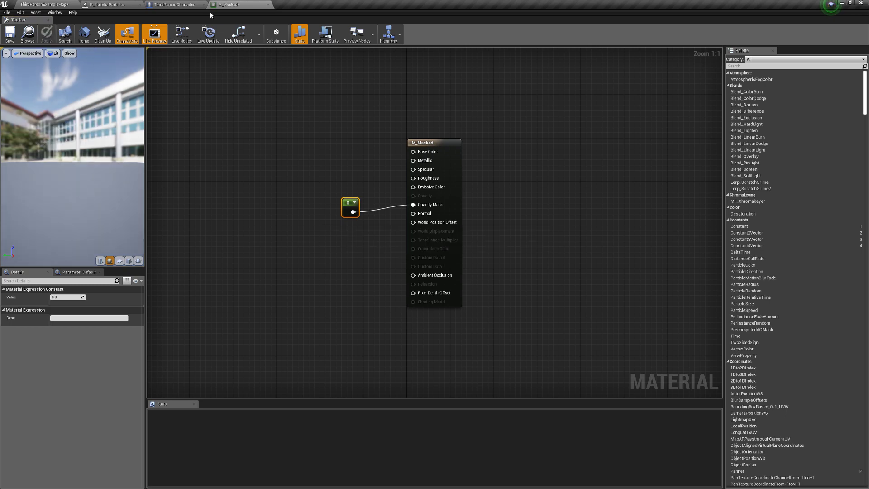
Assign M_Masked to material Element 0 and Element 1 of the character's inherited Mesh component, and compile the blueprint
{"action": "left_click", "coordinate": [184, 4]}
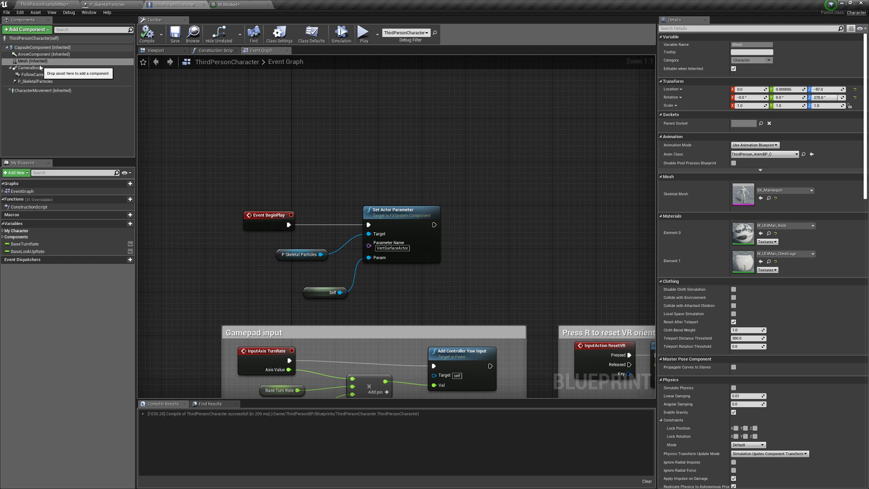
{"action": "left_click", "coordinate": [783, 226]}
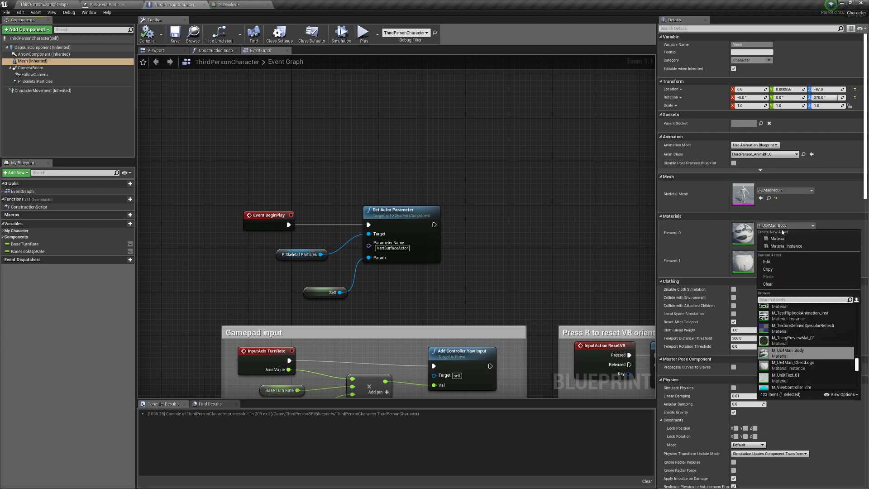
{"action": "left_click", "coordinate": [823, 341]}
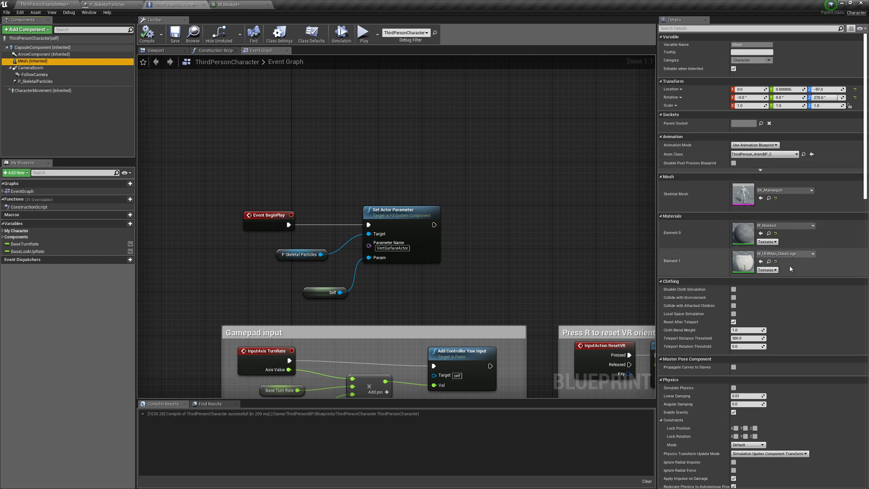
{"action": "left_click", "coordinate": [790, 257]}
{"action": "type", "text": "m_masked"}
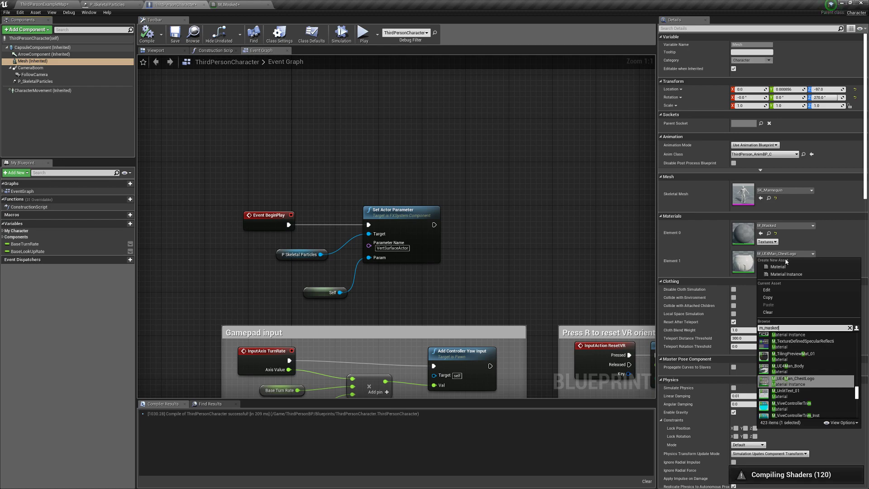
{"action": "left_click", "coordinate": [794, 338]}
{"action": "left_click", "coordinate": [148, 32]}
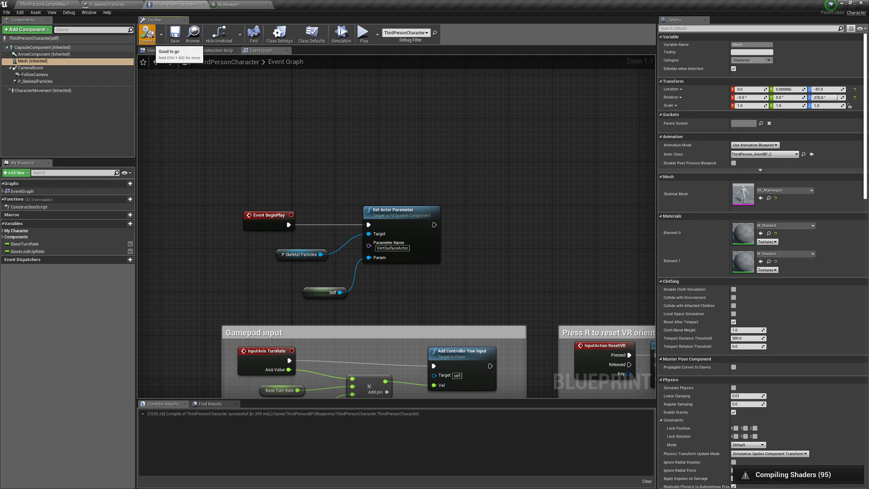
Return to the level and save all modified assets, including the character blueprint and M_Masked
{"action": "left_click", "coordinate": [44, 4]}
{"action": "left_click", "coordinate": [7, 12]}
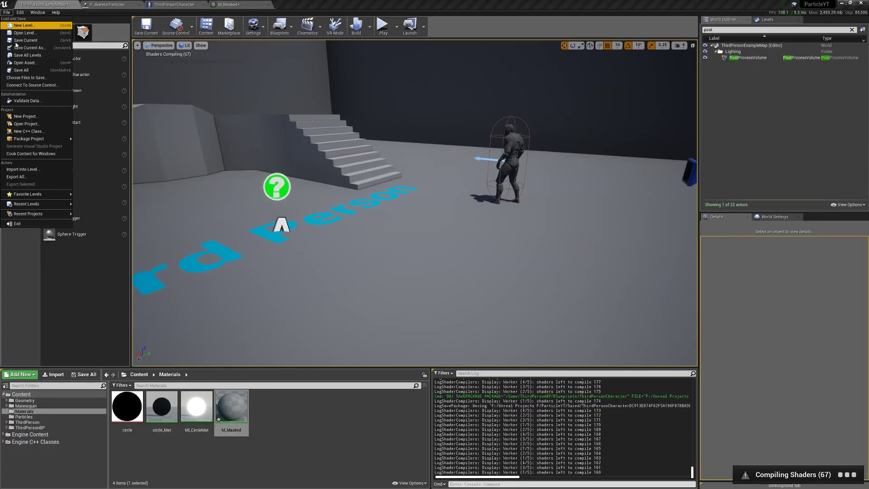
{"action": "left_click", "coordinate": [31, 71]}
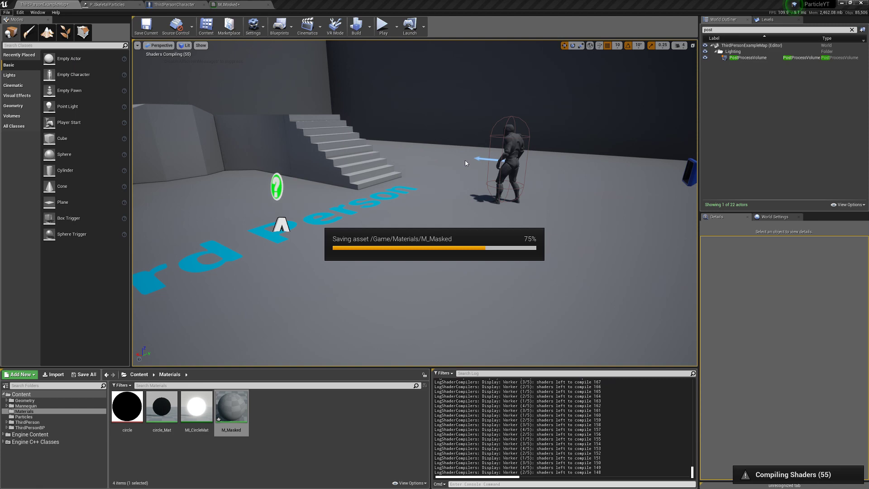
Play-test the level, running the character around to check the particle body with its mesh masked, and end the session
{"action": "left_click", "coordinate": [420, 152]}
{"action": "key", "text": "w"}
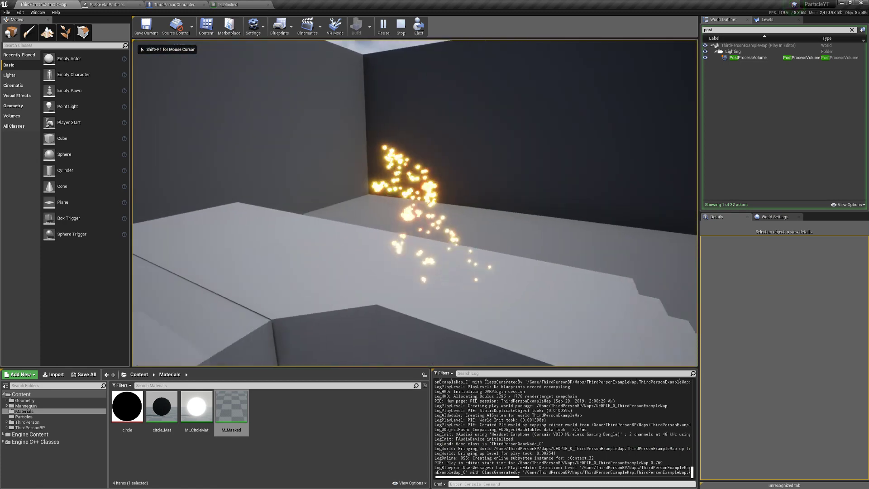
{"action": "key", "text": "w"}
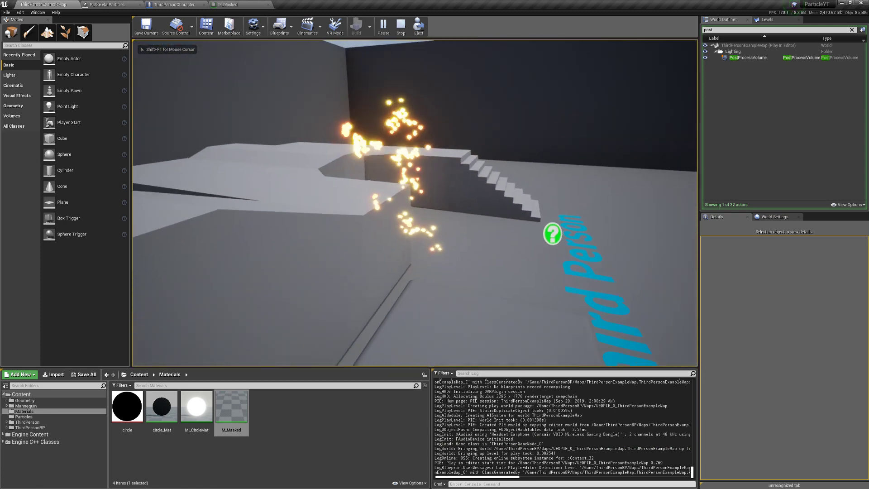
{"action": "key", "text": "w"}
{"action": "key", "text": "s"}
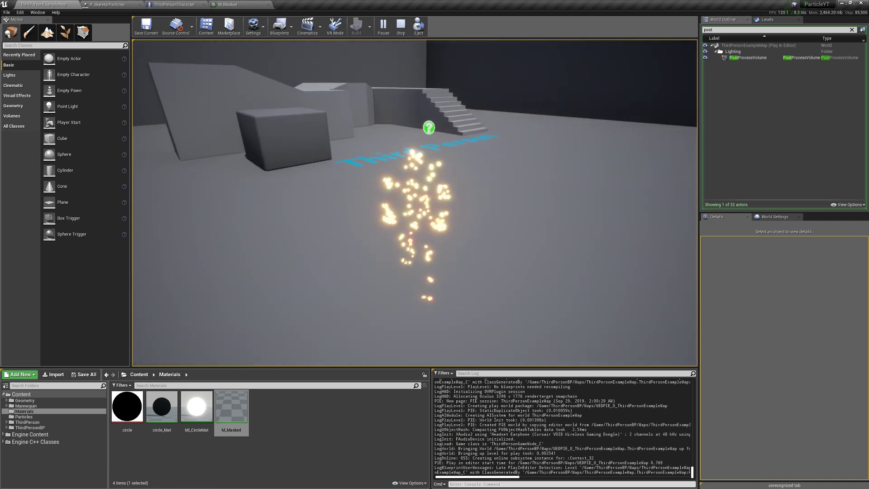
{"action": "key", "text": "Escape"}
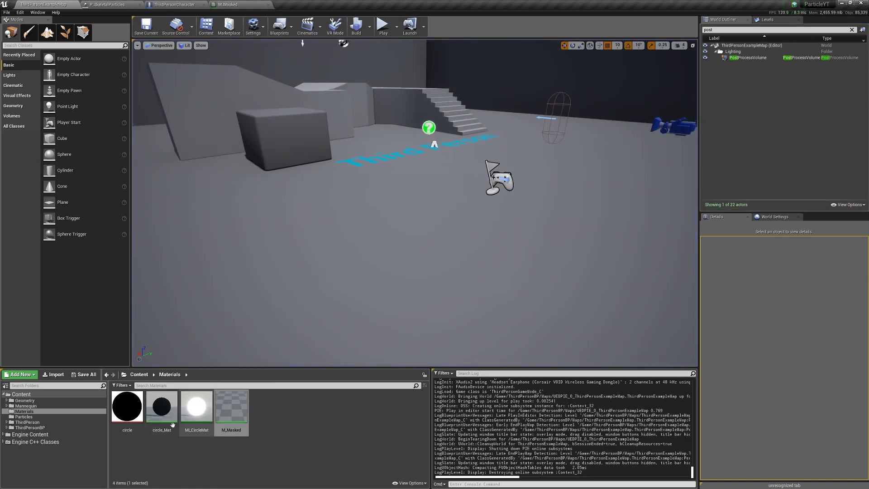
Open P_SkeletalParticles from the Particles folder and disable Update Position Each Frame in its Skel Vert/Surf Location module
{"action": "left_click", "coordinate": [24, 416]}
{"action": "double_click", "coordinate": [127, 406]}
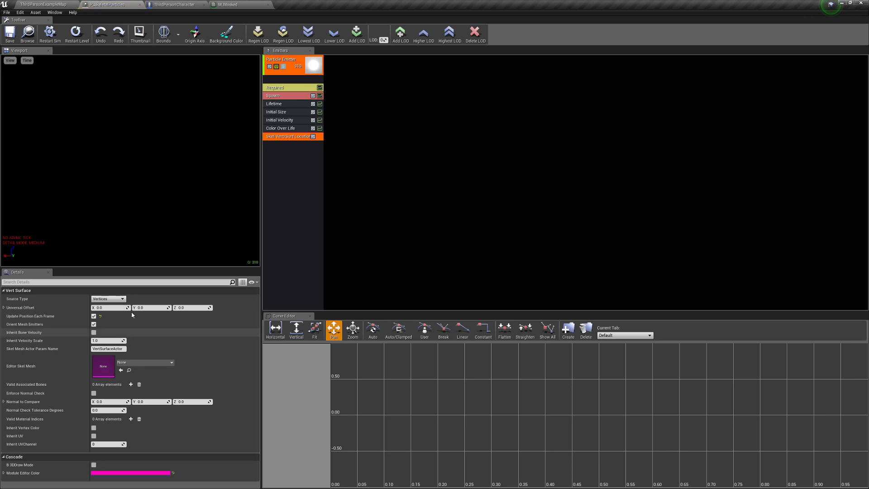
{"action": "left_click", "coordinate": [94, 316]}
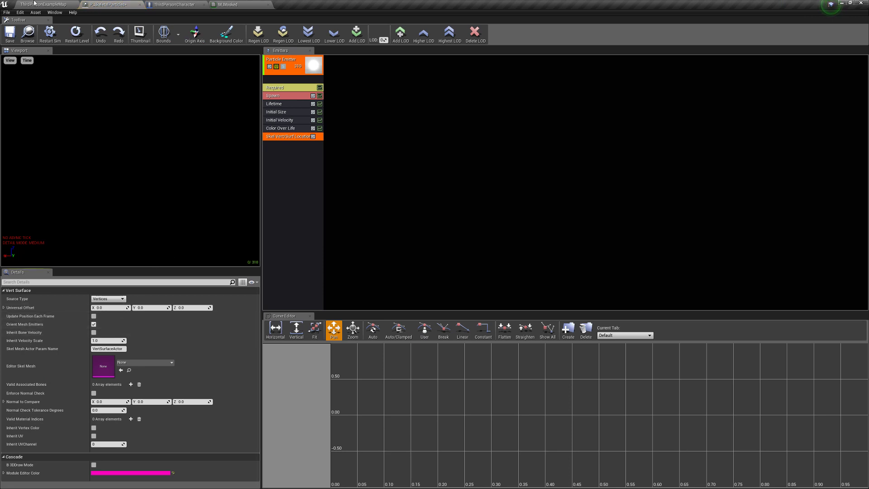
Set the Lifetime module's Min to 0.5 and adjust its Max, and edit the Spawn module's Rate Scale constant
{"action": "left_click", "coordinate": [284, 119]}
{"action": "left_click", "coordinate": [276, 104]}
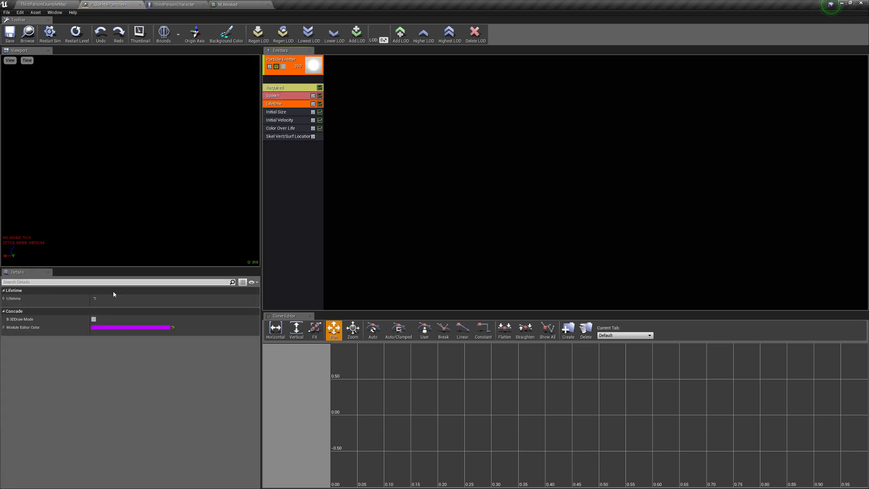
{"action": "left_click", "coordinate": [7, 307]}
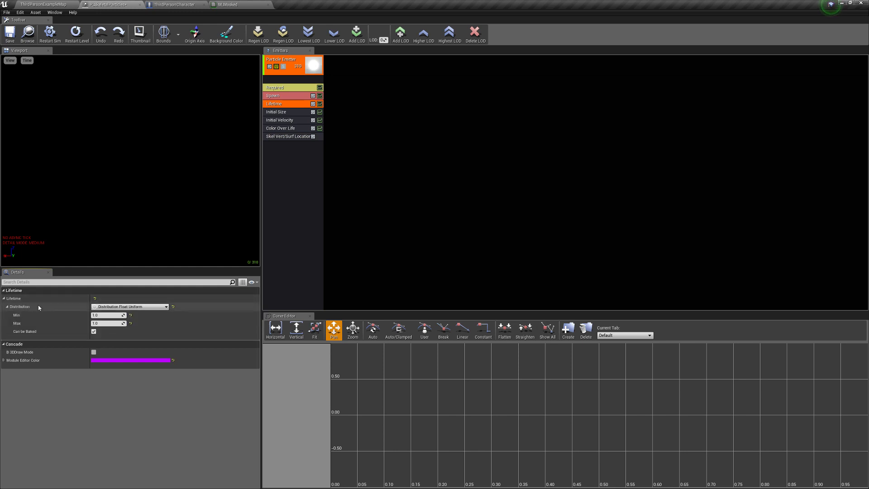
{"action": "left_click", "coordinate": [106, 315]}
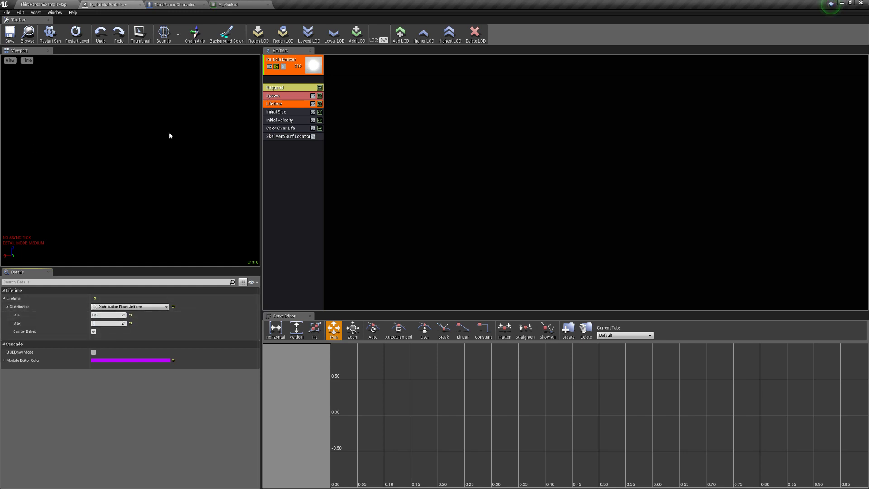
{"action": "left_click", "coordinate": [289, 96]}
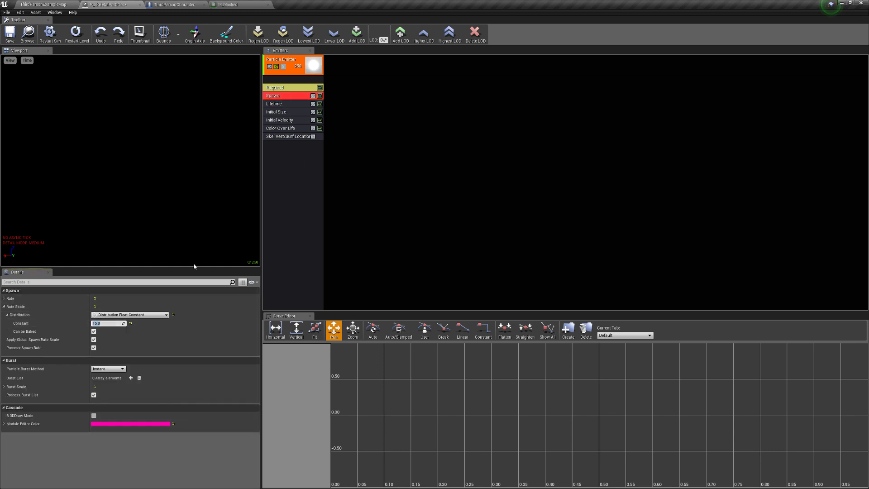
Return to the level and save the edited P_SkeletalParticles asset
{"action": "left_click", "coordinate": [48, 6]}
{"action": "left_click", "coordinate": [7, 12]}
{"action": "left_click", "coordinate": [36, 68]}
{"action": "left_click", "coordinate": [519, 311]}
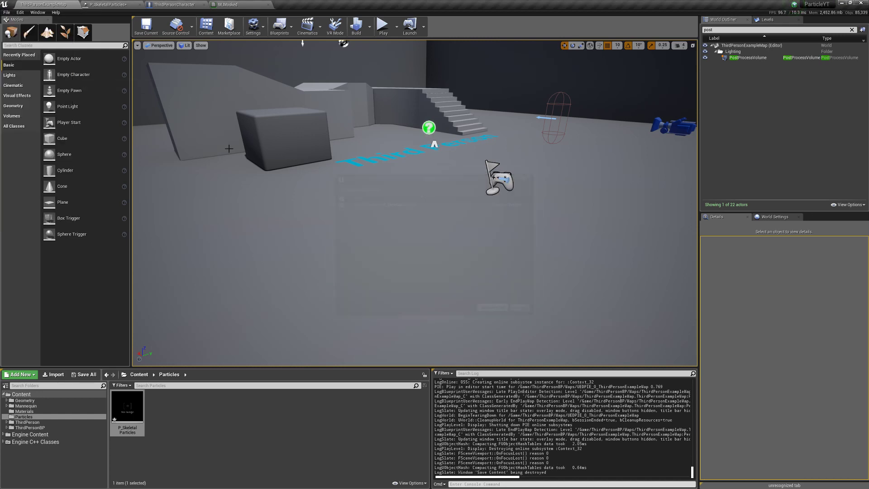
{"action": "left_click", "coordinate": [7, 12]}
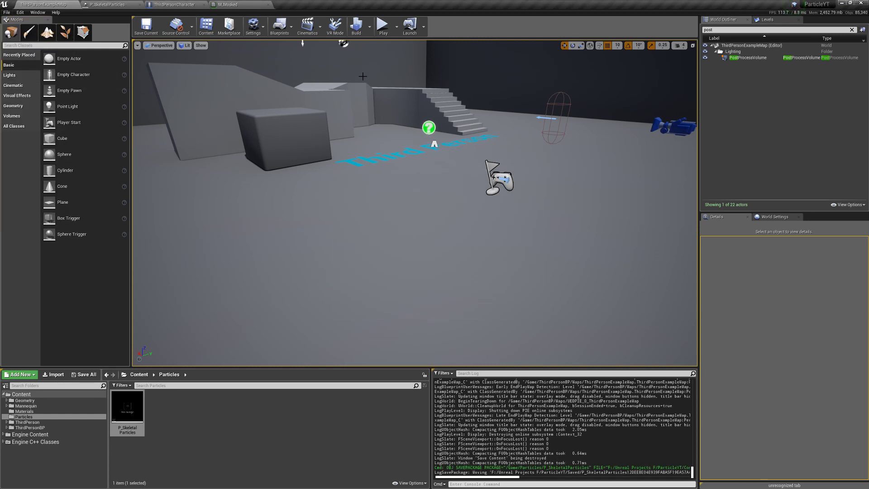
Play-test the level to see how the particles trail the running character without per-frame position updates, and end the session
{"action": "left_click", "coordinate": [383, 25]}
{"action": "key", "text": "w"}
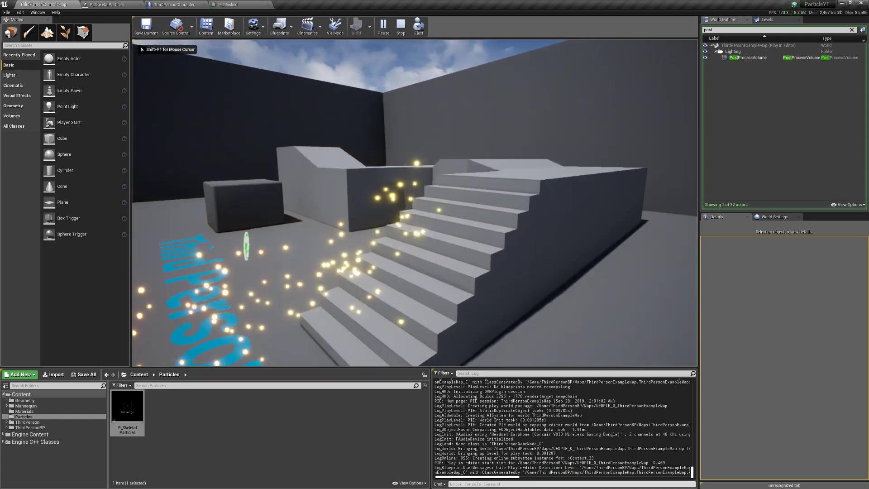
{"action": "key", "text": "s"}
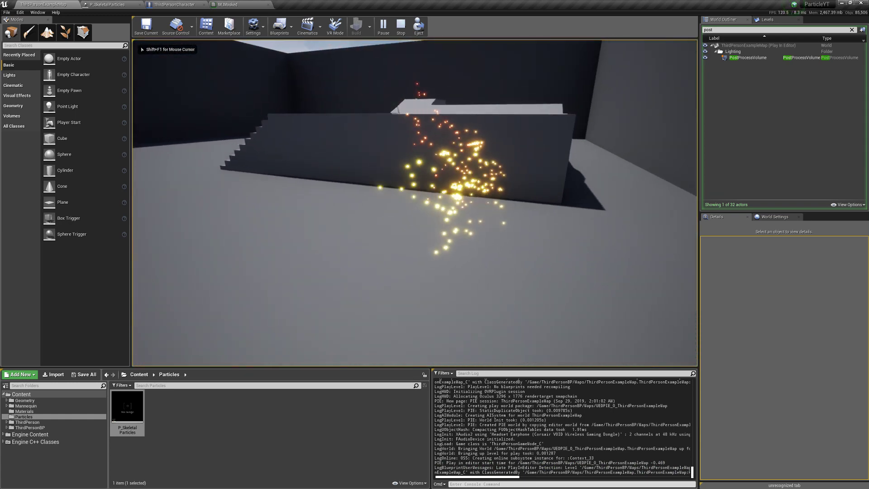
{"action": "key", "text": "a"}
{"action": "key", "text": "Escape"}
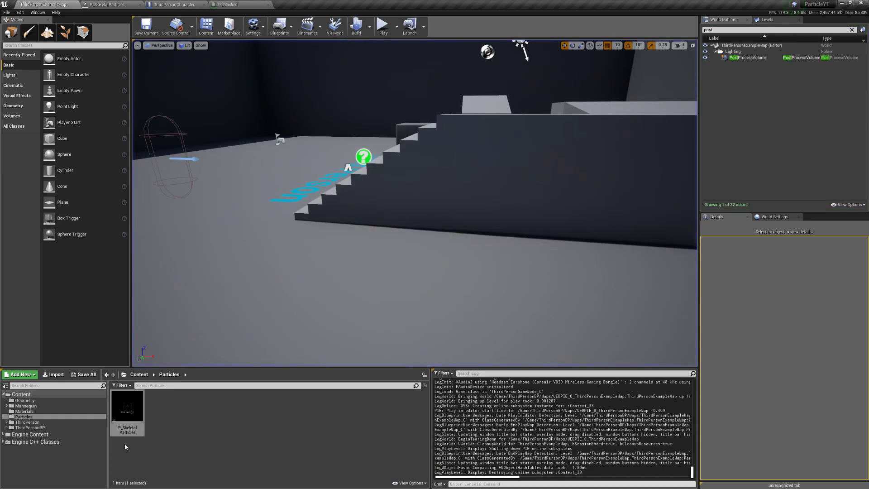
Re-enable Update Position Each Frame in the Skel Vert/Surf Location module of P_SkeletalParticles, and save all assets
{"action": "double_click", "coordinate": [124, 414]}
{"action": "left_click", "coordinate": [288, 137]}
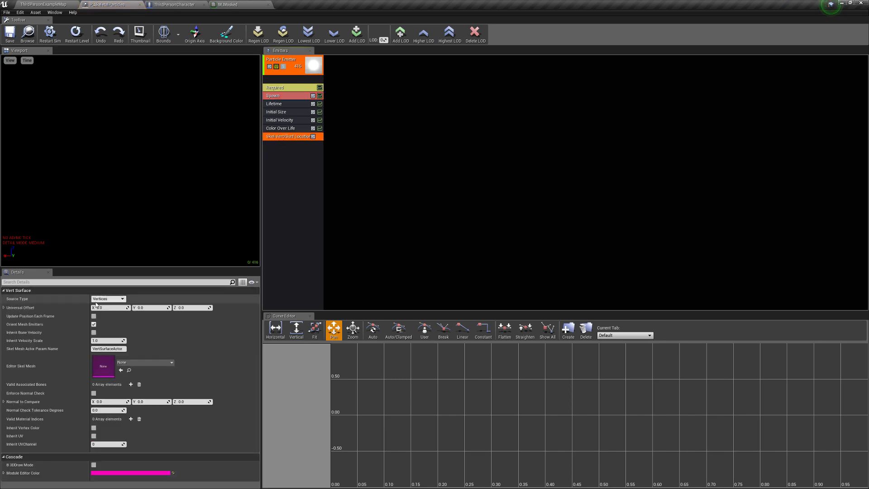
{"action": "left_click", "coordinate": [43, 4]}
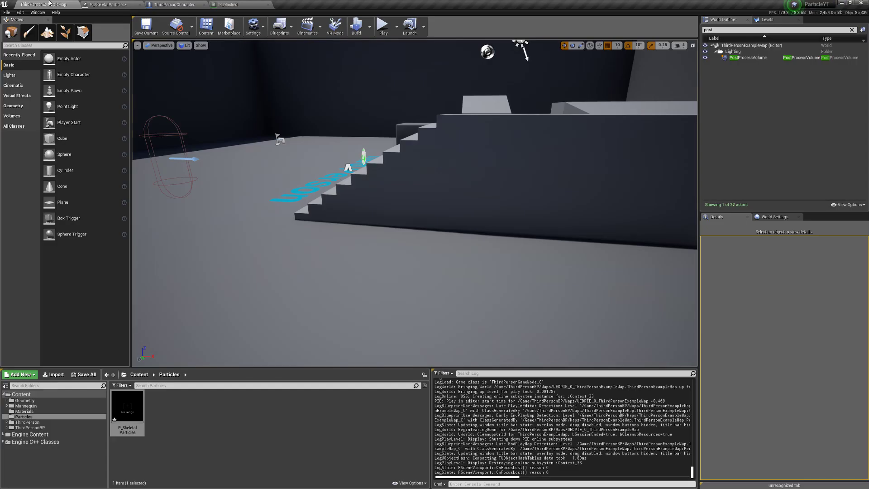
{"action": "left_click", "coordinate": [7, 13]}
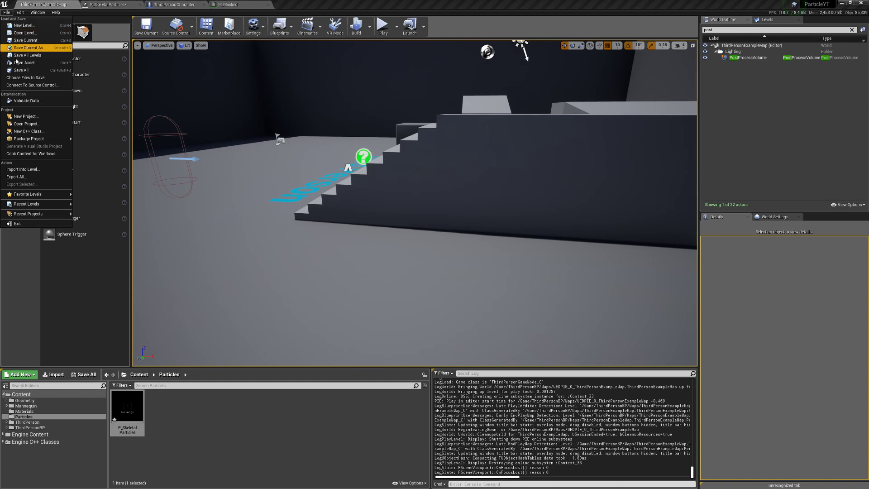
{"action": "left_click", "coordinate": [23, 70]}
Play-test the level once more, moving the character in several directions to check how the particles follow its body
{"action": "left_click", "coordinate": [378, 31]}
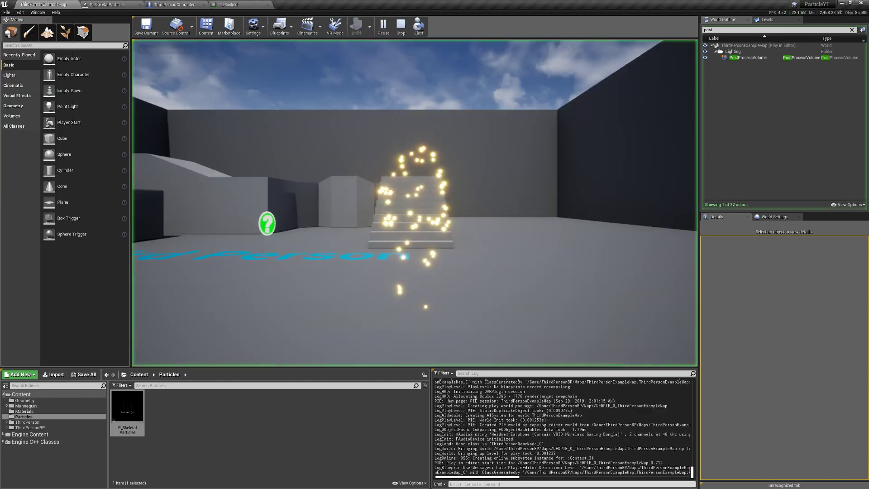
{"action": "key", "text": "w"}
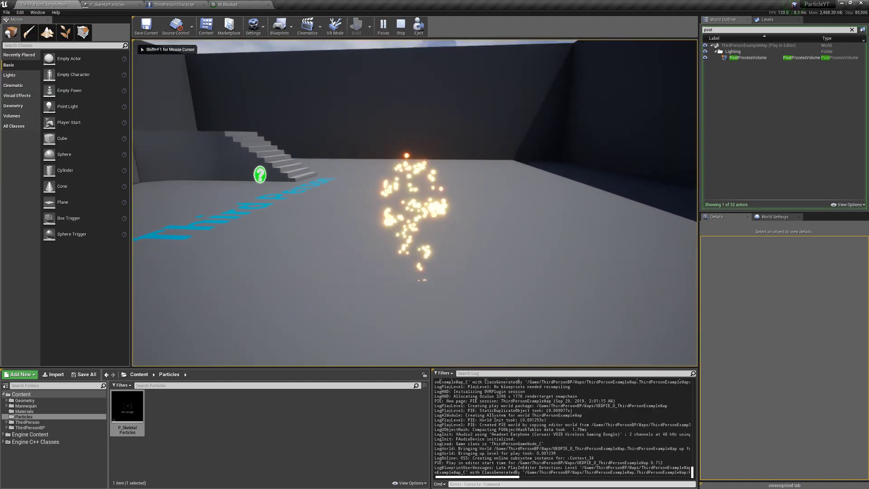
{"action": "key", "text": "d"}
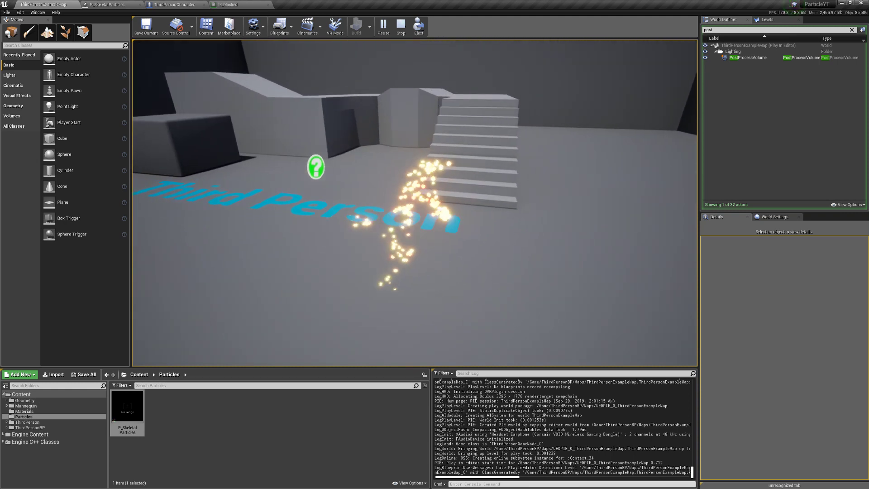
{"action": "key", "text": "a"}
{"action": "key", "text": "s"}
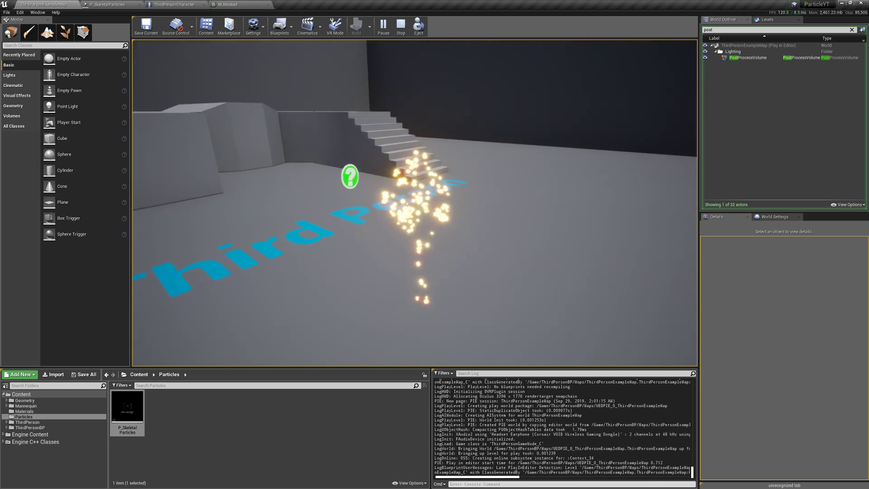